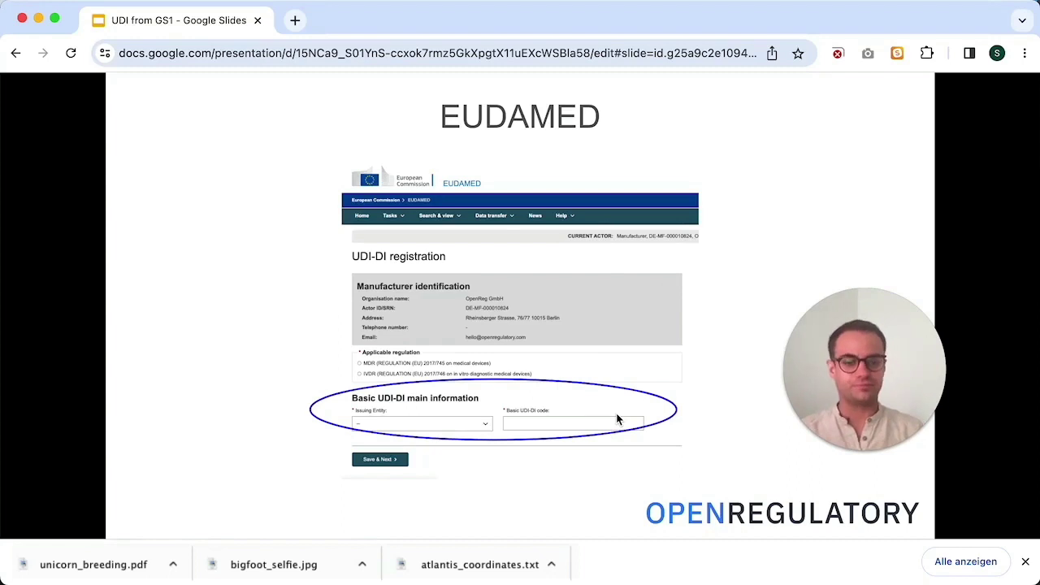
Step: Advance the slides, switch to the GS1 website and open its page for getting barcodes
key("Right")
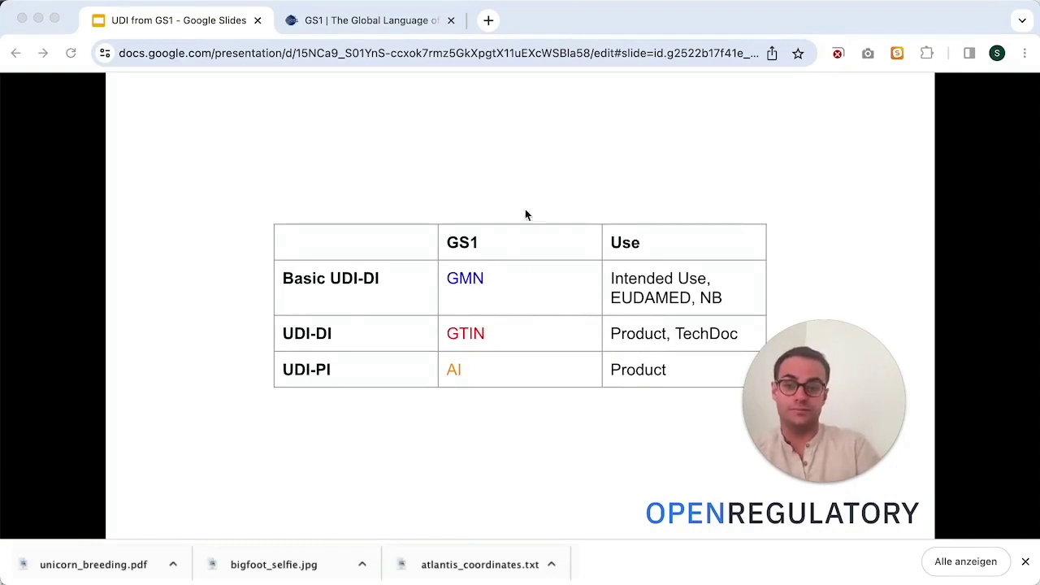
left_click(380, 24)
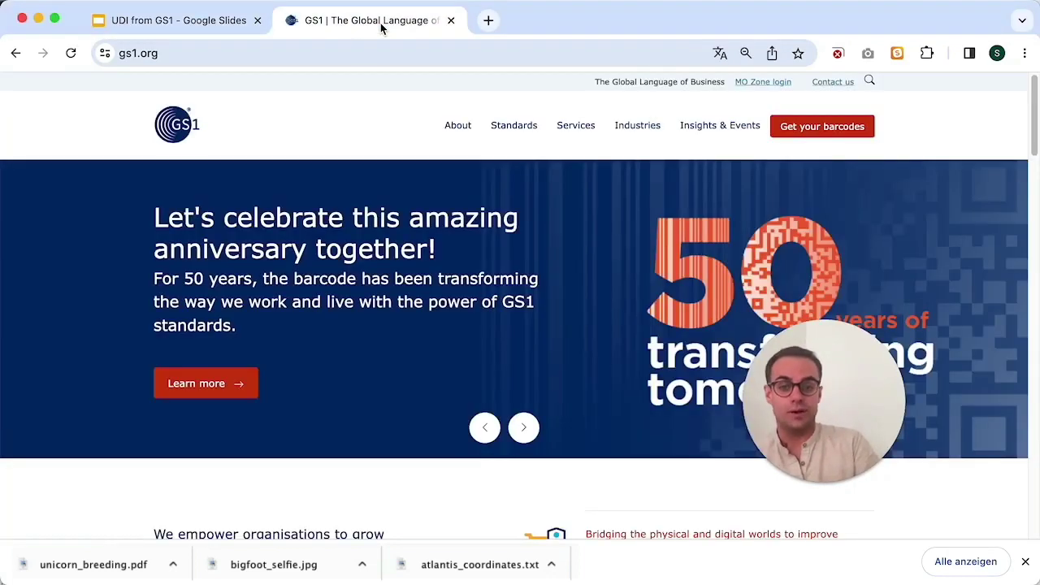
left_click(170, 51)
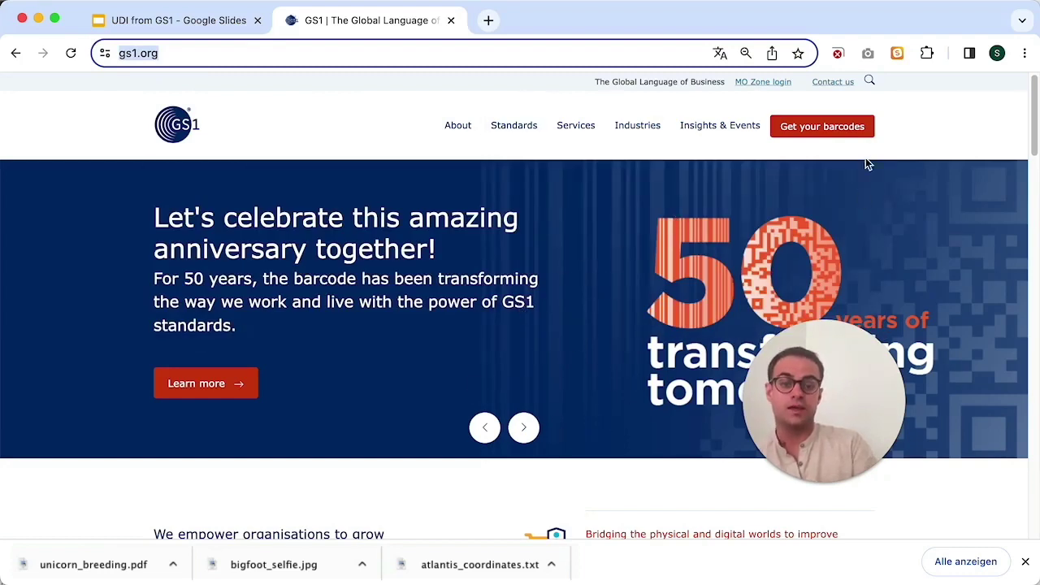
left_click(841, 130)
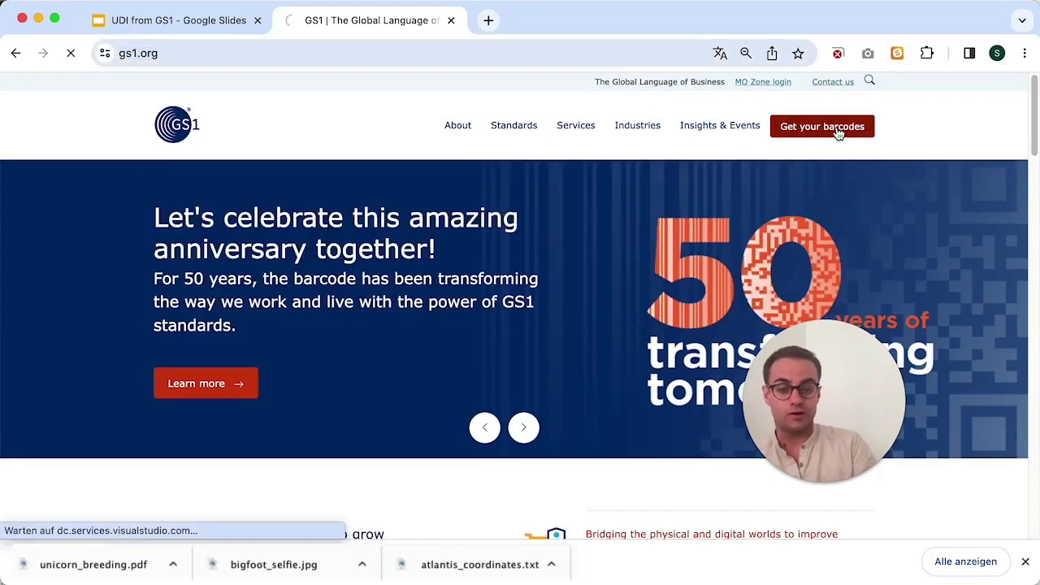
mouse_move(722, 131)
left_click_drag(836, 399, 929, 407)
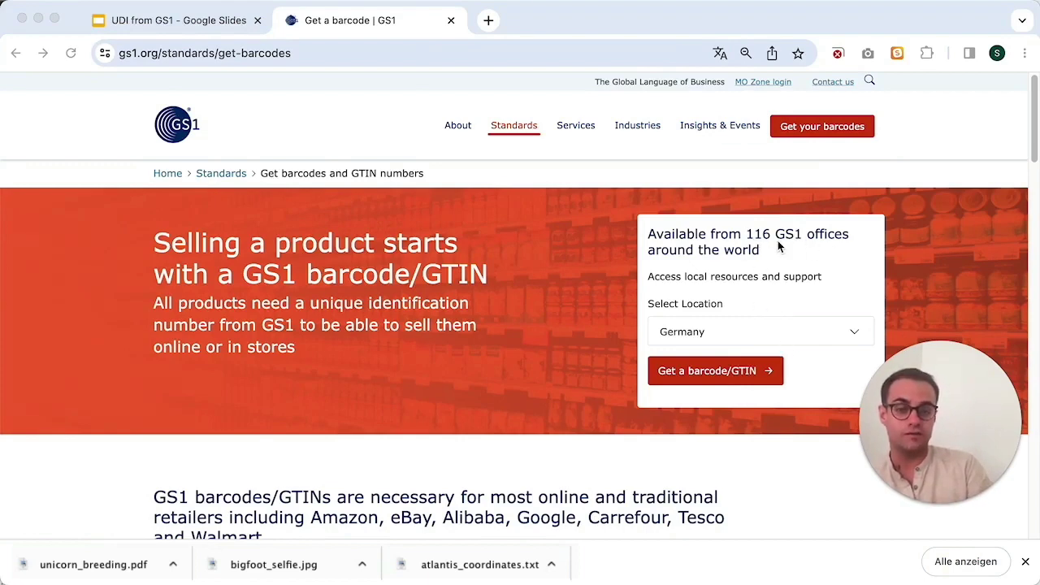
Step: Keep Germany as the GS1 office location and continue to the local site for getting a barcode/GTIN
left_click(781, 333)
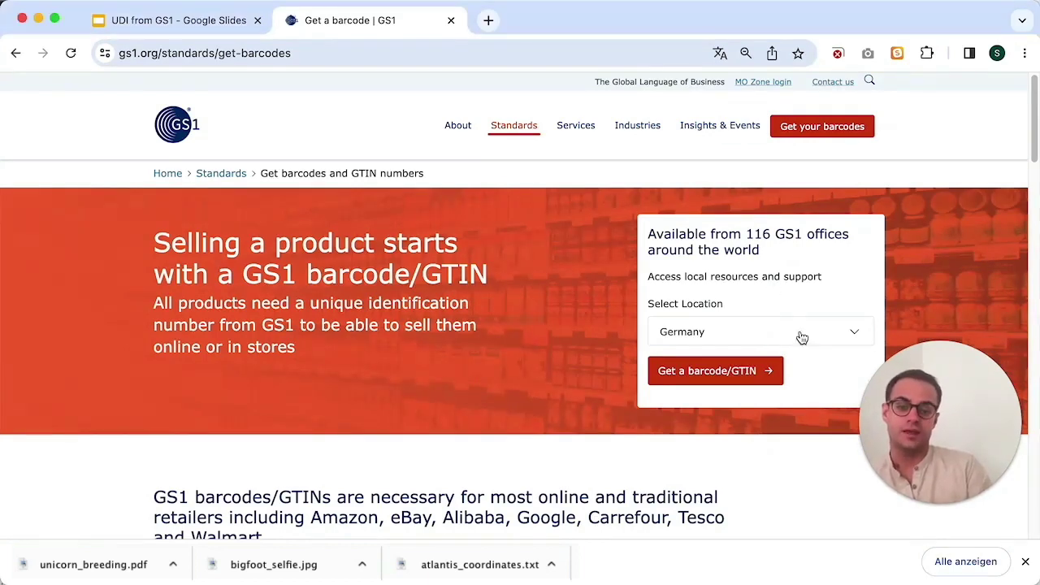
left_click(743, 450)
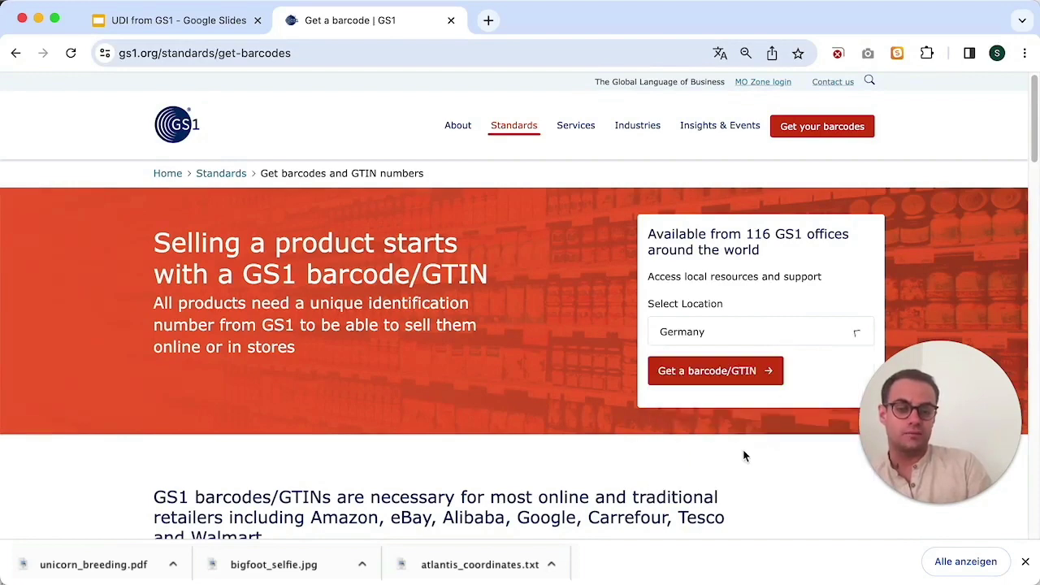
left_click(707, 372)
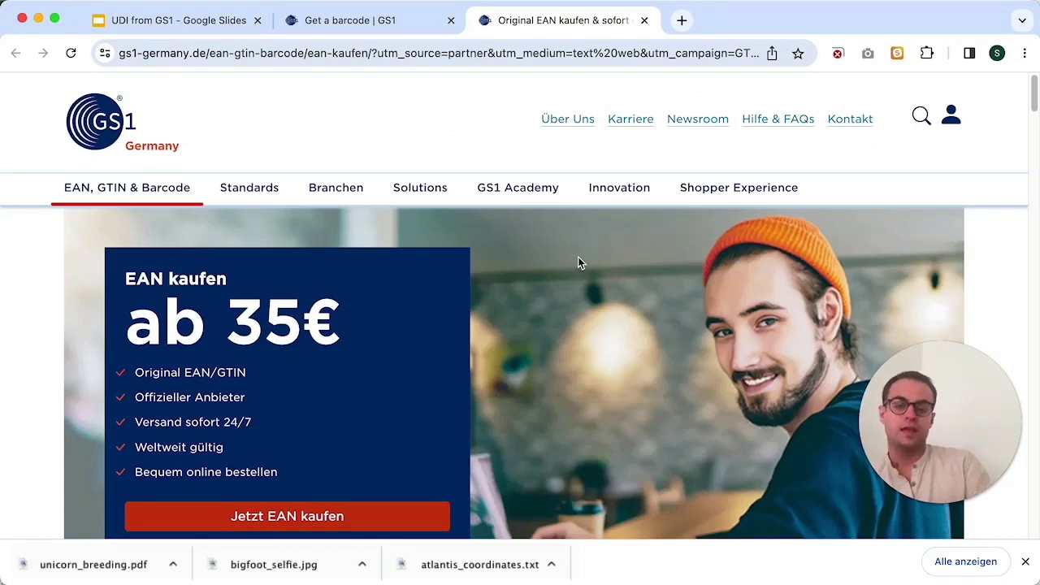
Step: Examine the comparison of the GS1 Complete, SmartStarter10 and SmartStarter1 packages, from included GTINs and services to eligibility and costs
scroll(657, 347, "down", 1)
scroll(656, 347, "down", 5)
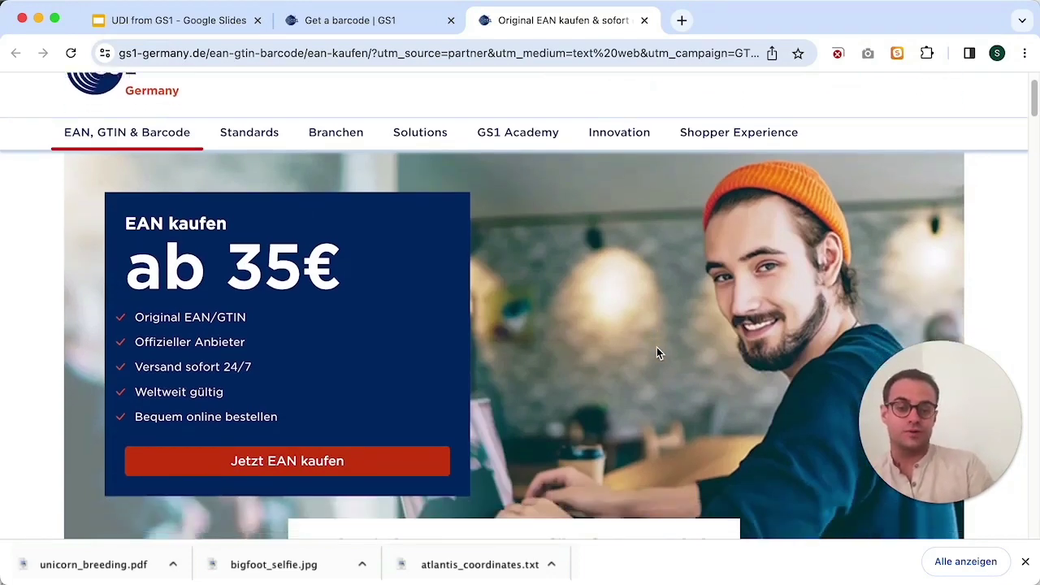
scroll(656, 347, "down", 10)
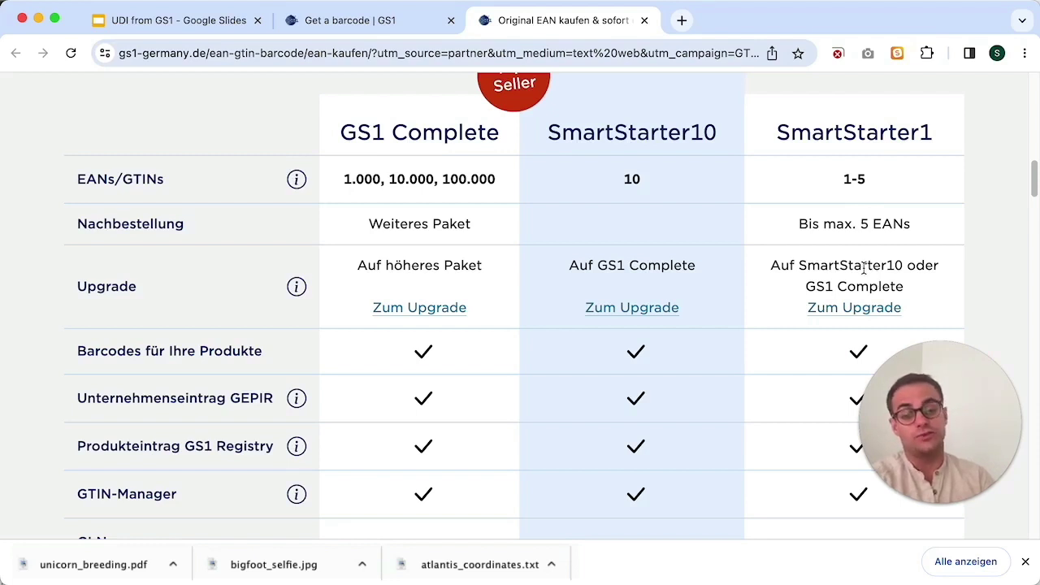
scroll(864, 271, "down", 1)
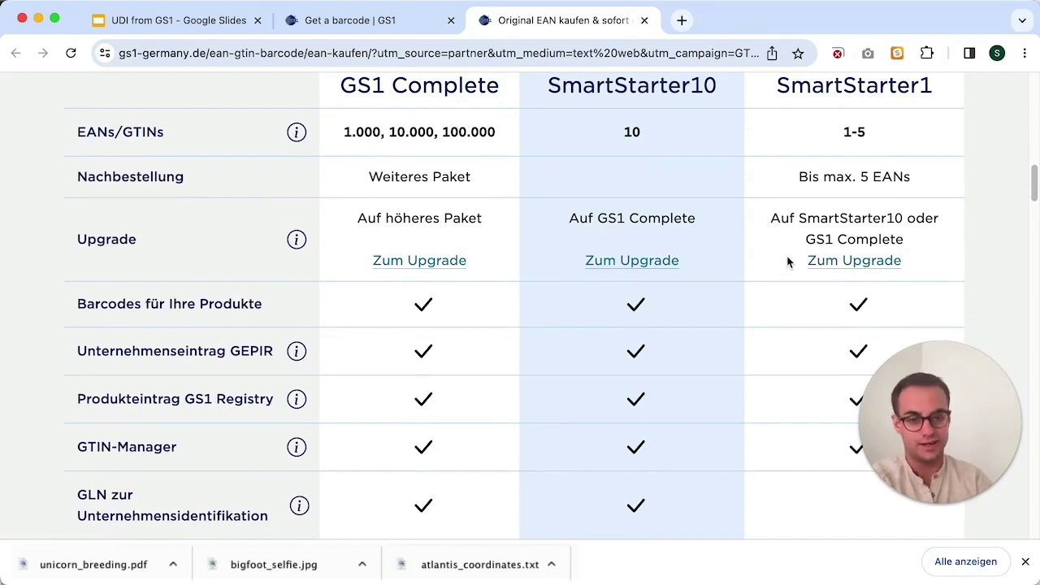
scroll(787, 261, "down", 1)
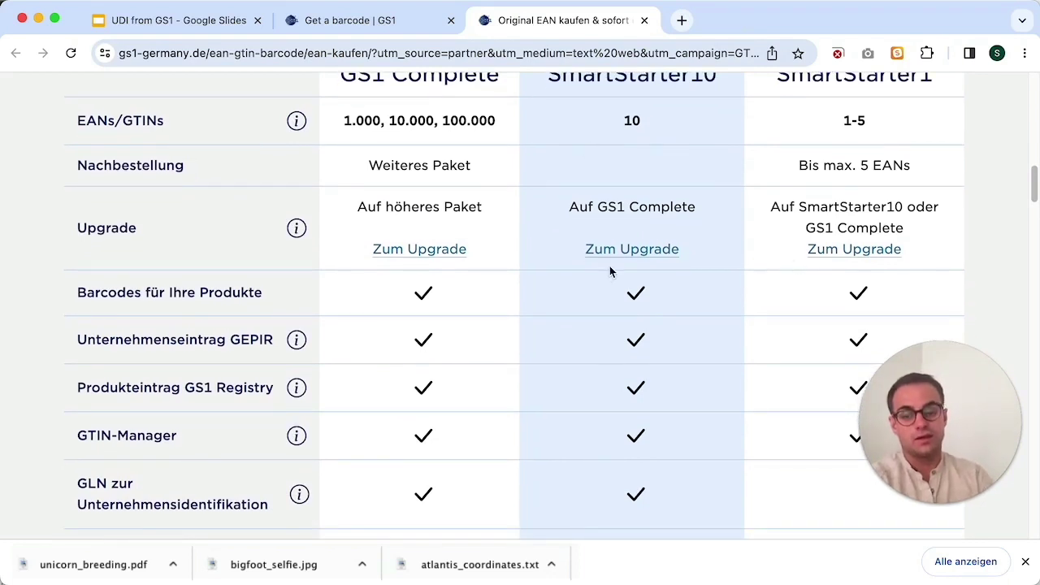
scroll(605, 271, "down", 5)
scroll(610, 269, "down", 2)
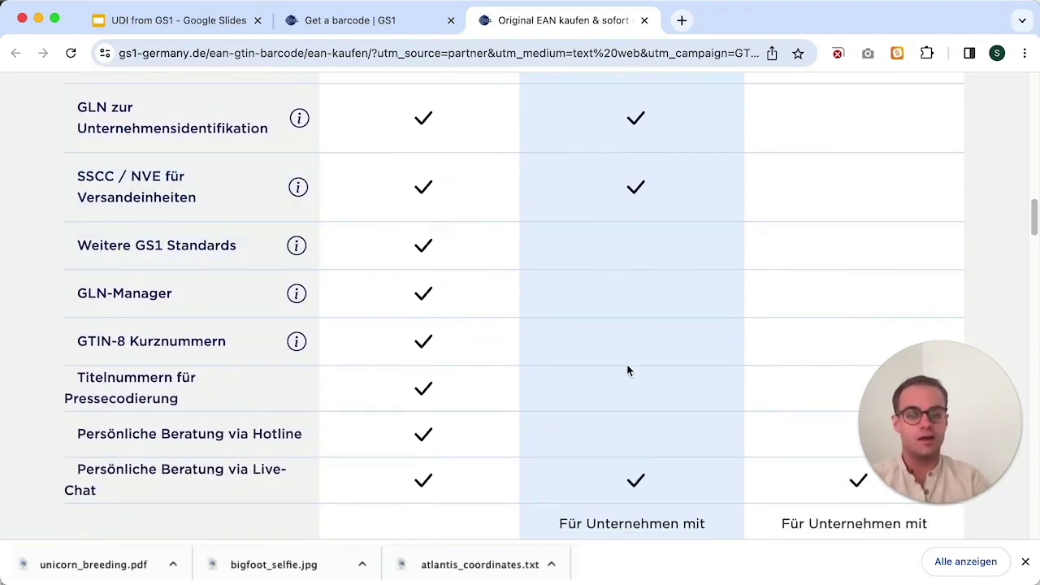
scroll(623, 376, "up", 3)
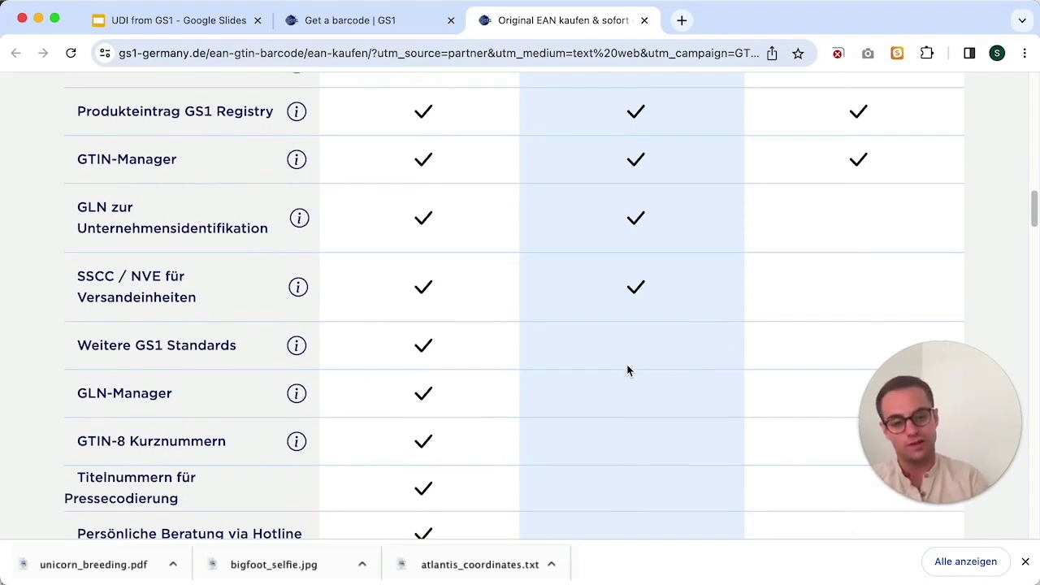
scroll(627, 371, "down", 1)
scroll(627, 371, "down", 2)
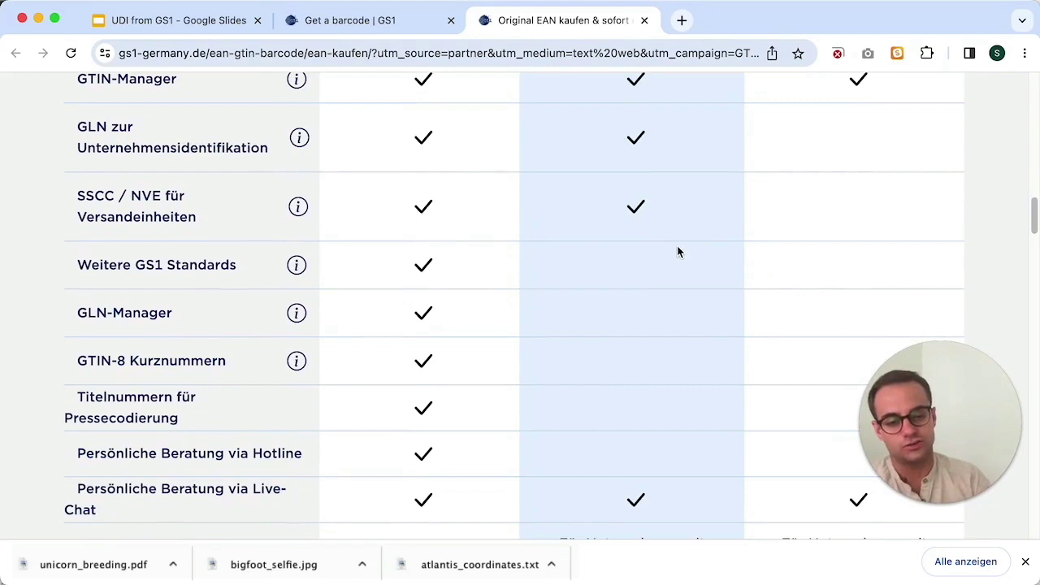
scroll(676, 252, "down", 10)
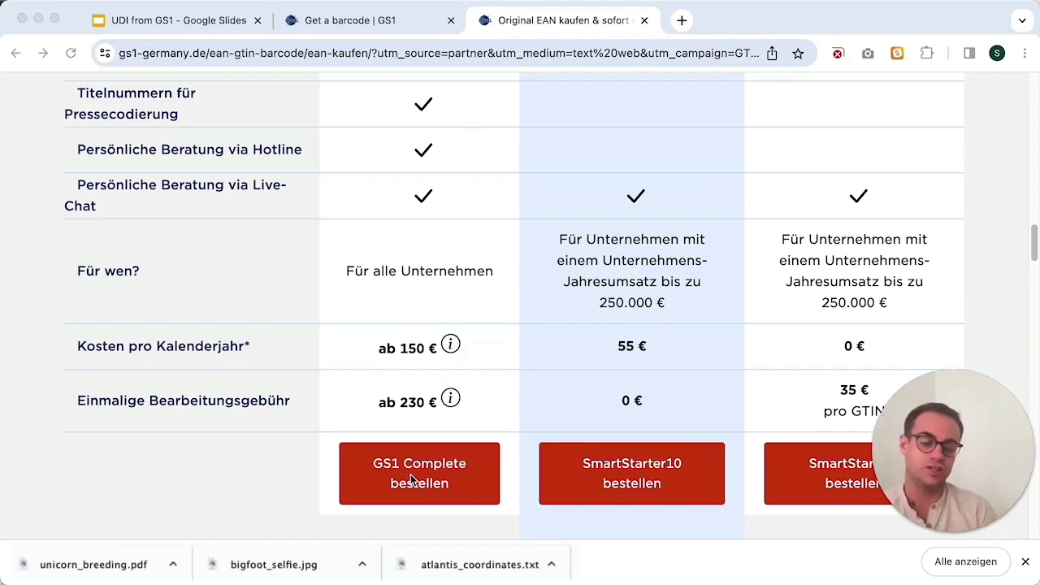
Step: Open the GS1 Complete order form and review the annual fees for each company revenue bracket
left_click(451, 465)
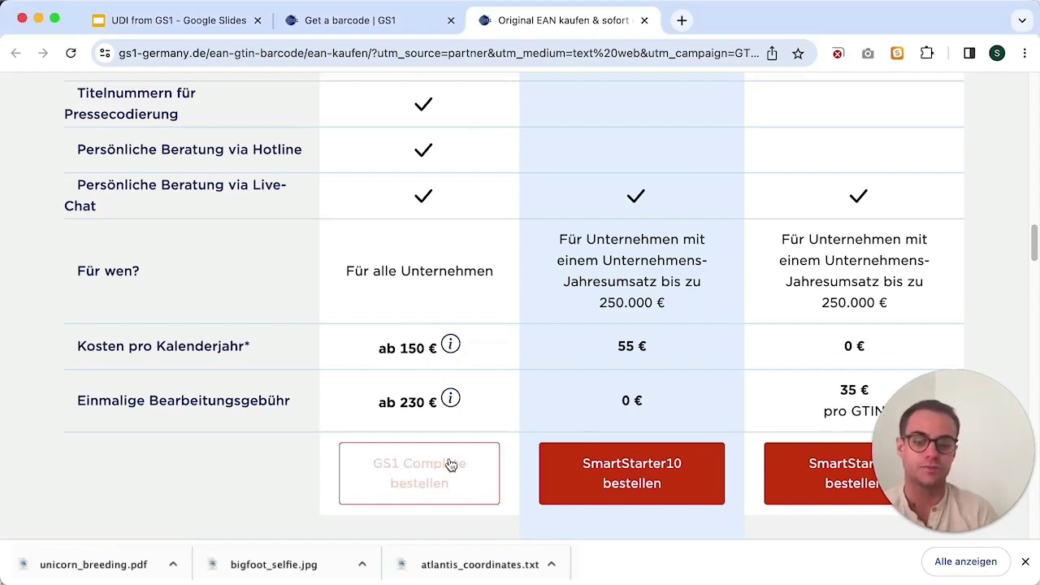
left_click(422, 470)
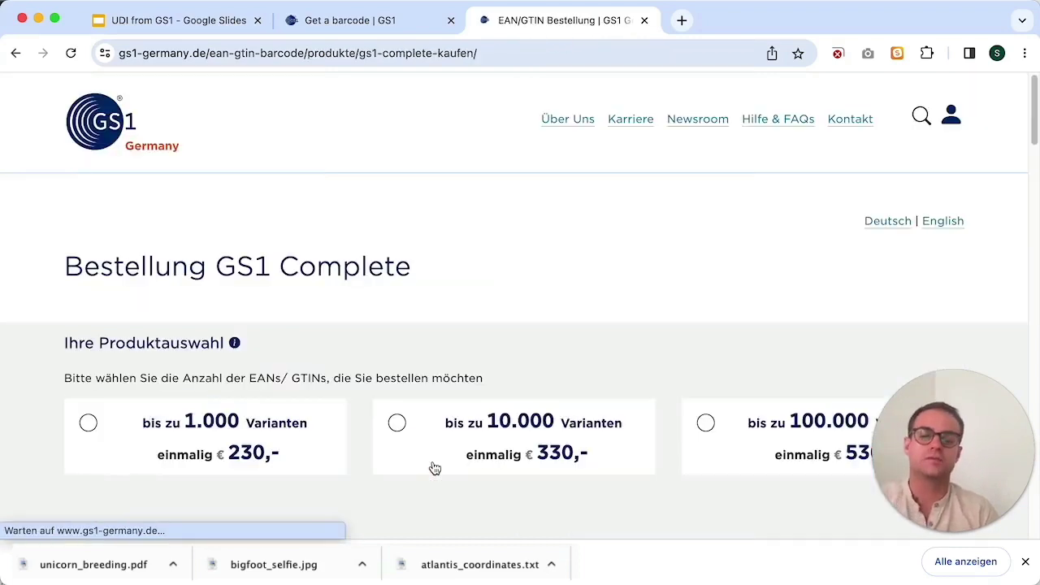
scroll(551, 167, "down", 5)
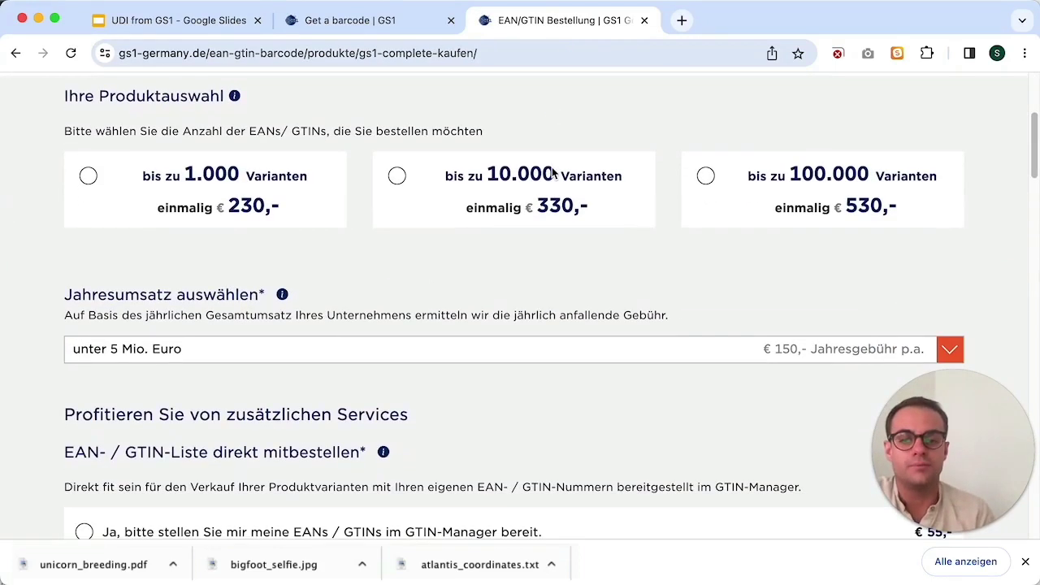
scroll(441, 221, "down", 2)
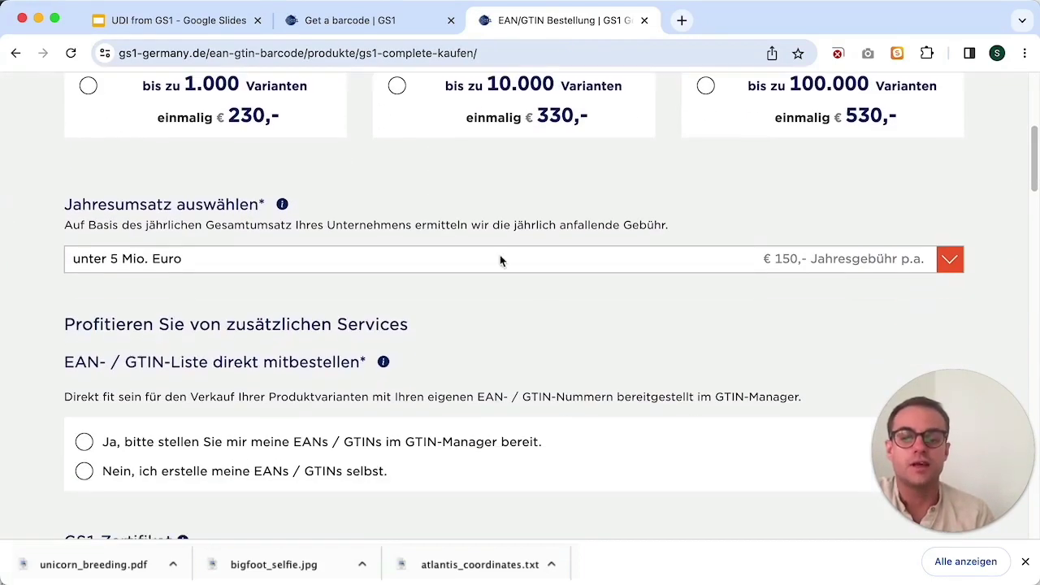
left_click(467, 265)
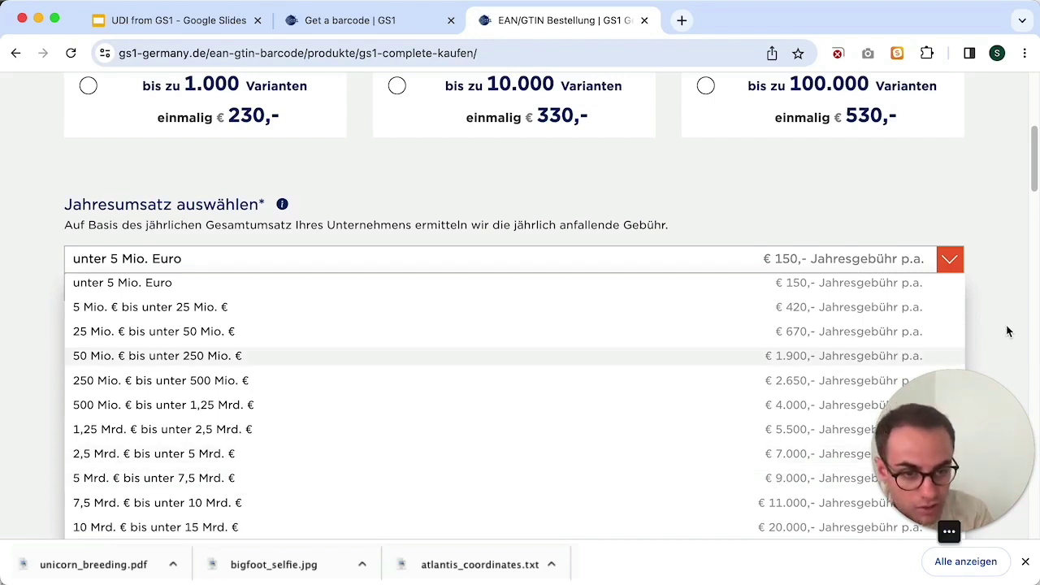
scroll(1007, 331, "down", 2)
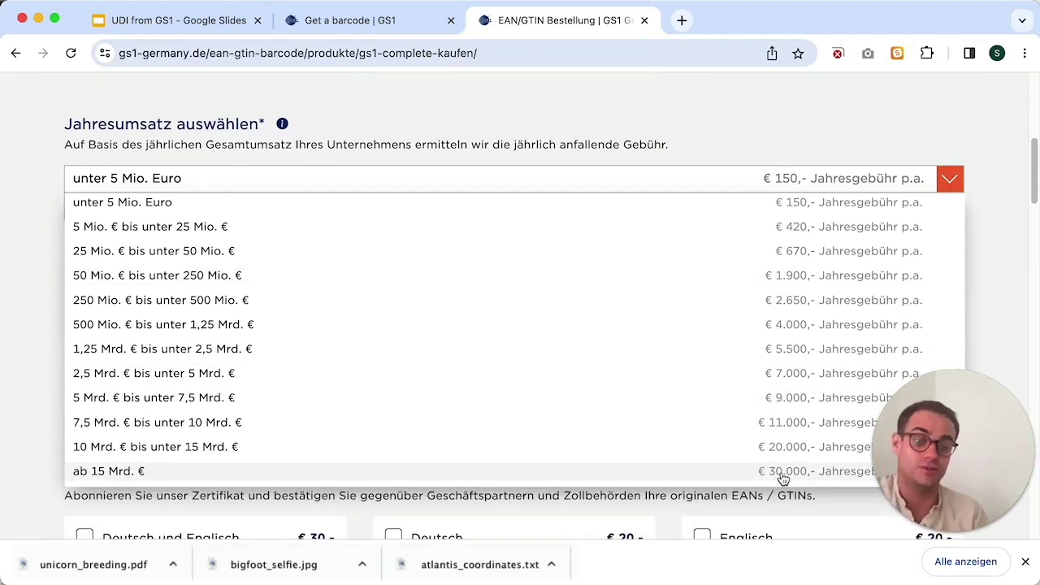
left_click(999, 238)
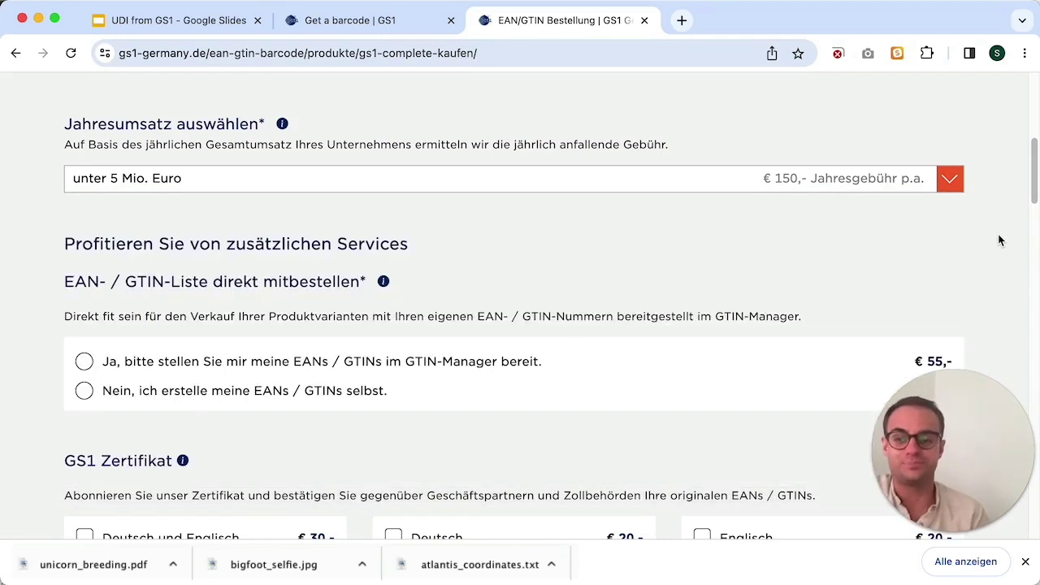
Step: Review the additional services, order summary, company data and payment sections of the GS1 Complete order, and return to the package comparison
scroll(434, 175, "down", 4)
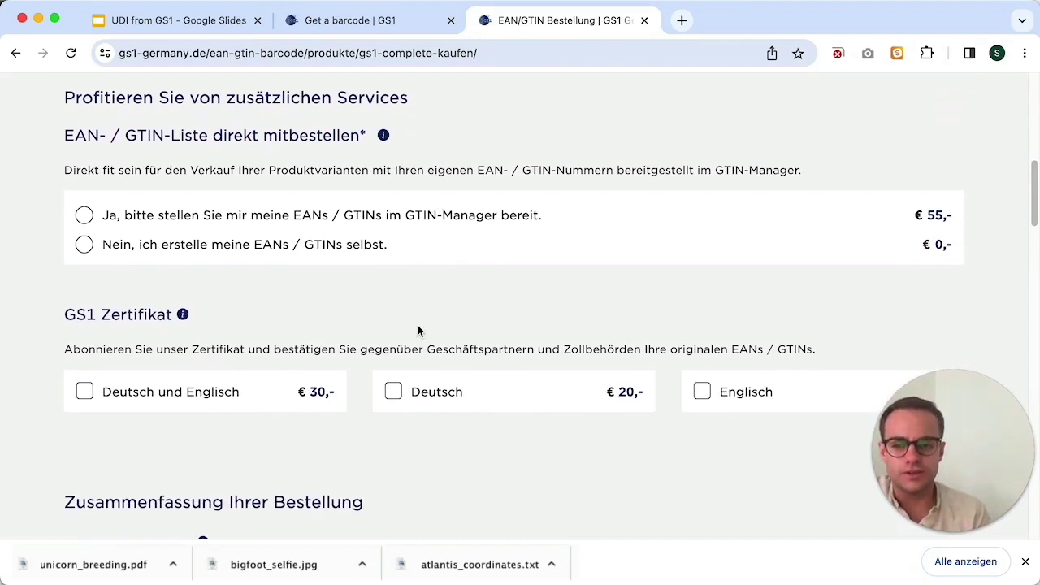
scroll(459, 313, "down", 2)
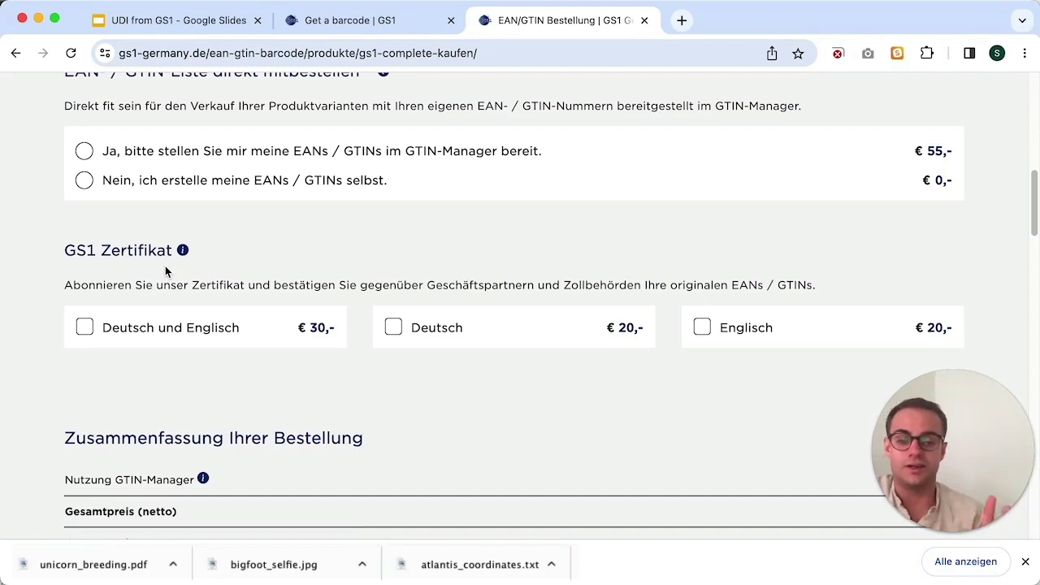
scroll(165, 271, "down", 5)
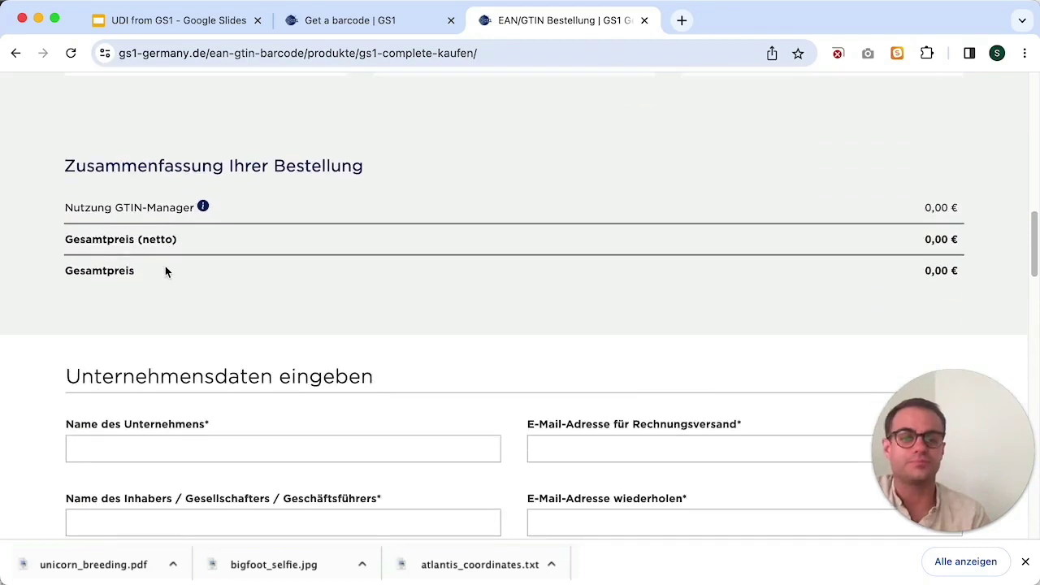
scroll(165, 270, "down", 15)
scroll(165, 272, "down", 7)
left_click(16, 52)
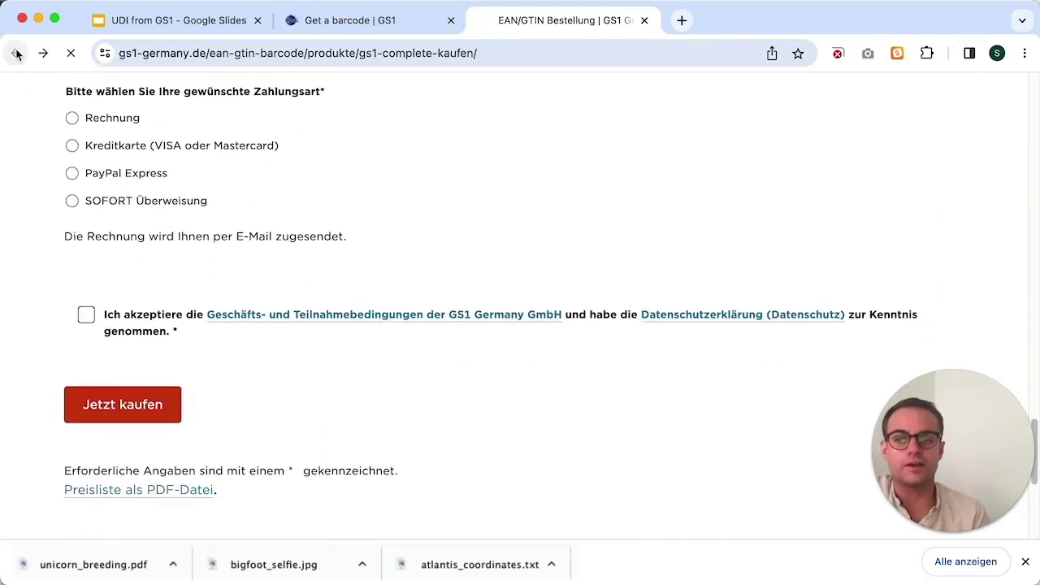
Step: Open the SmartStarter1 order form and go to its product selection and order summary
left_click(821, 503)
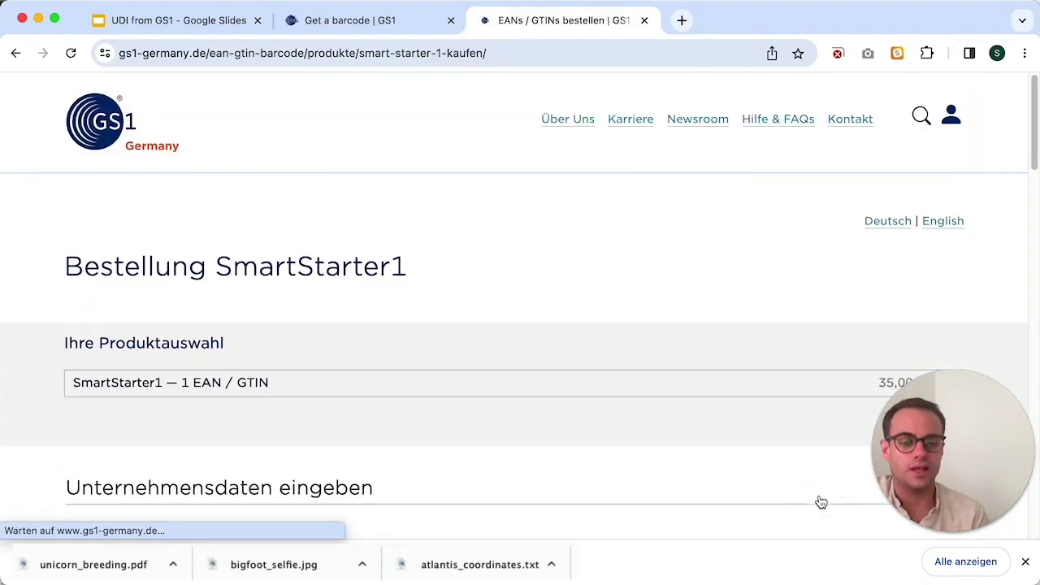
scroll(618, 321, "down", 3)
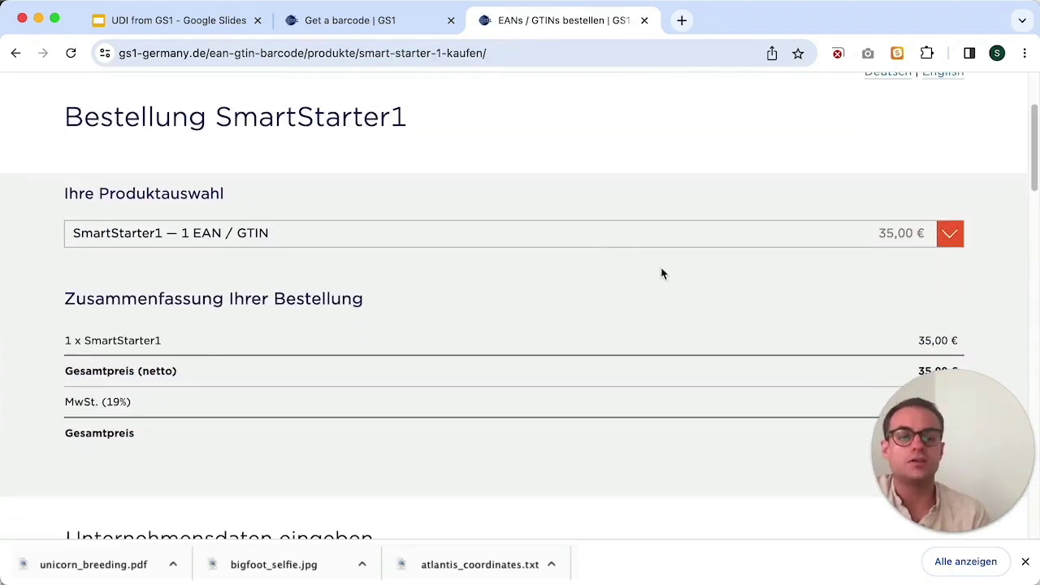
scroll(611, 271, "down", 2)
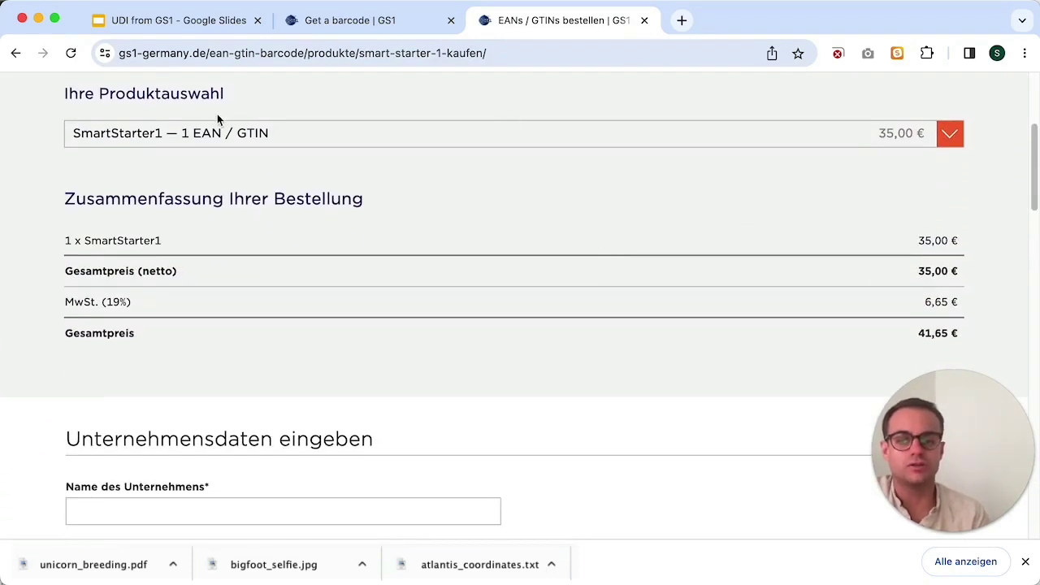
Step: Try the SmartStarter1 + 4 x Reorder option with 5 EANs / GTINs and reset the product selection to 1 EAN / GTIN
left_click(588, 138)
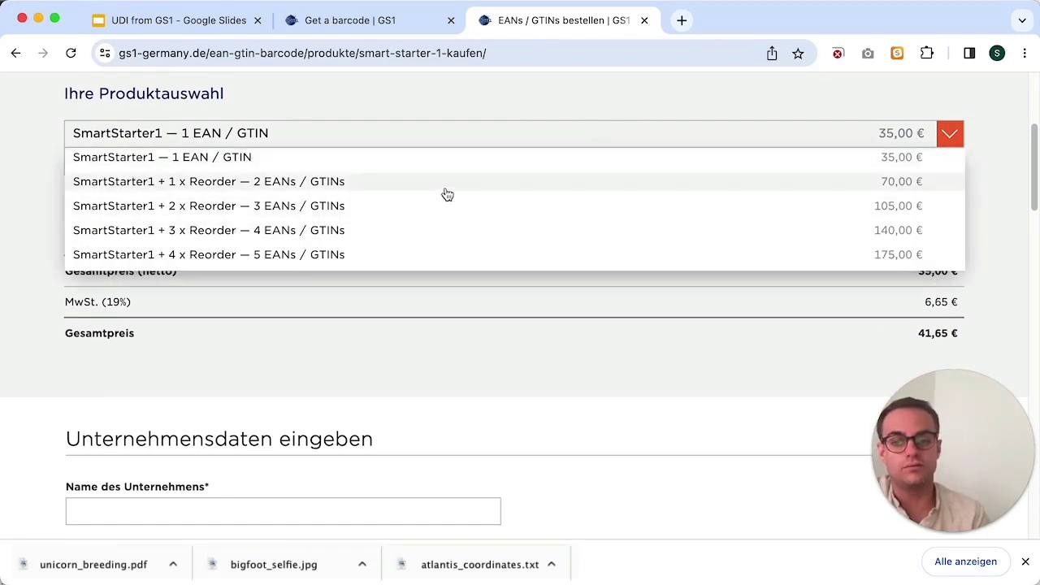
left_click(417, 262)
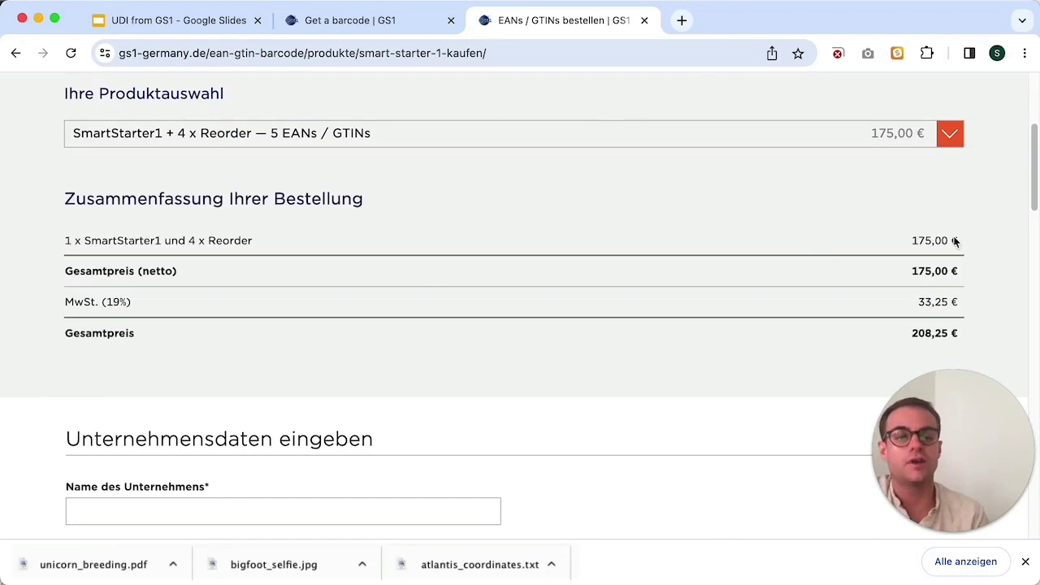
scroll(890, 174, "down", 3)
scroll(891, 174, "up", 3)
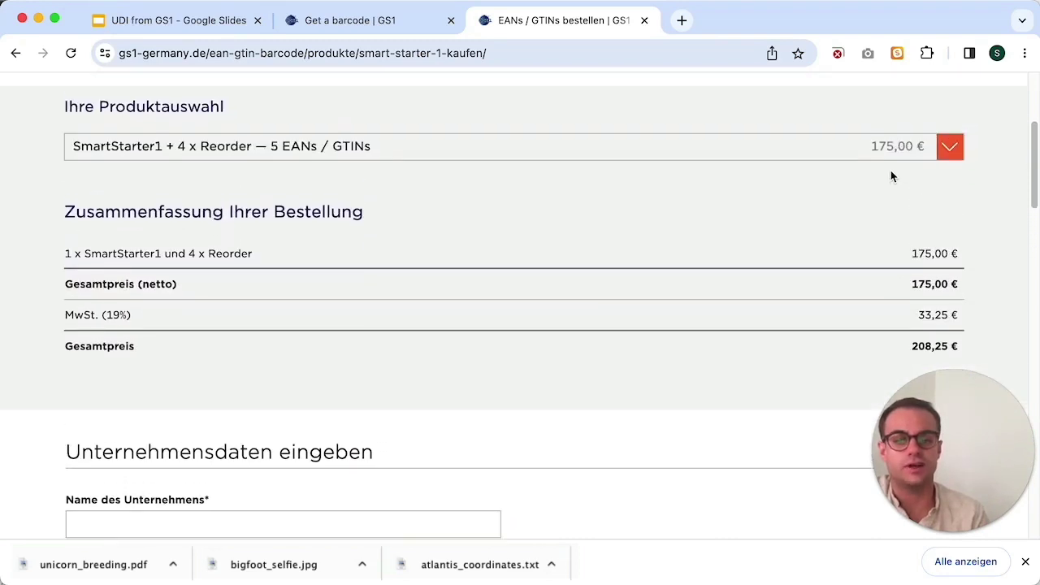
left_click(866, 171)
left_click(275, 193)
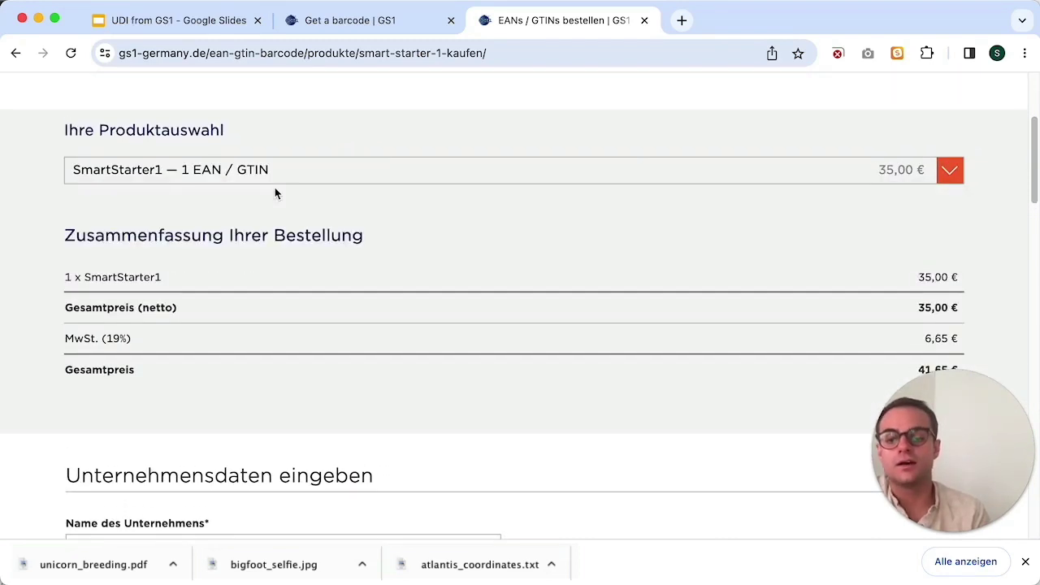
Step: Fill in the company data in the SmartStarter1 order form with the company name OpenReg GmbH, the street address, postal code and city
scroll(275, 192, "down", 4)
left_click(262, 168)
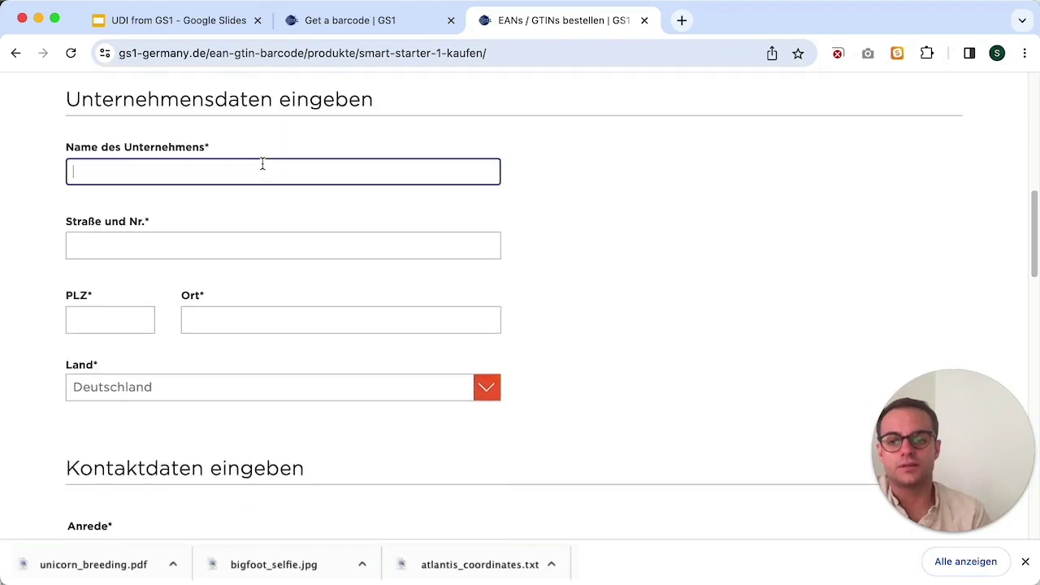
scroll(530, 325, "down", 1)
scroll(531, 322, "up", 2)
scroll(531, 322, "down", 1)
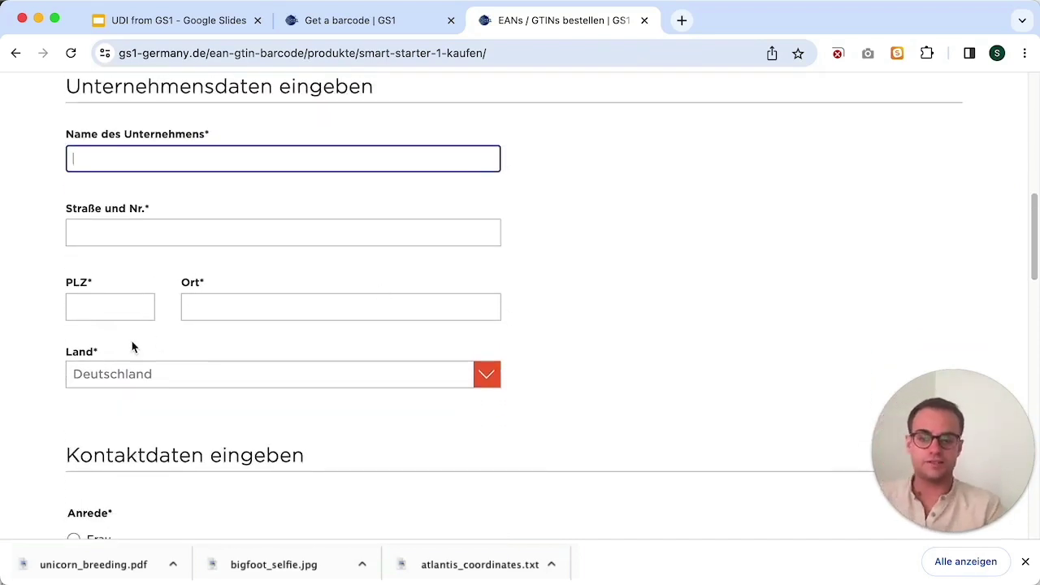
key("Down")
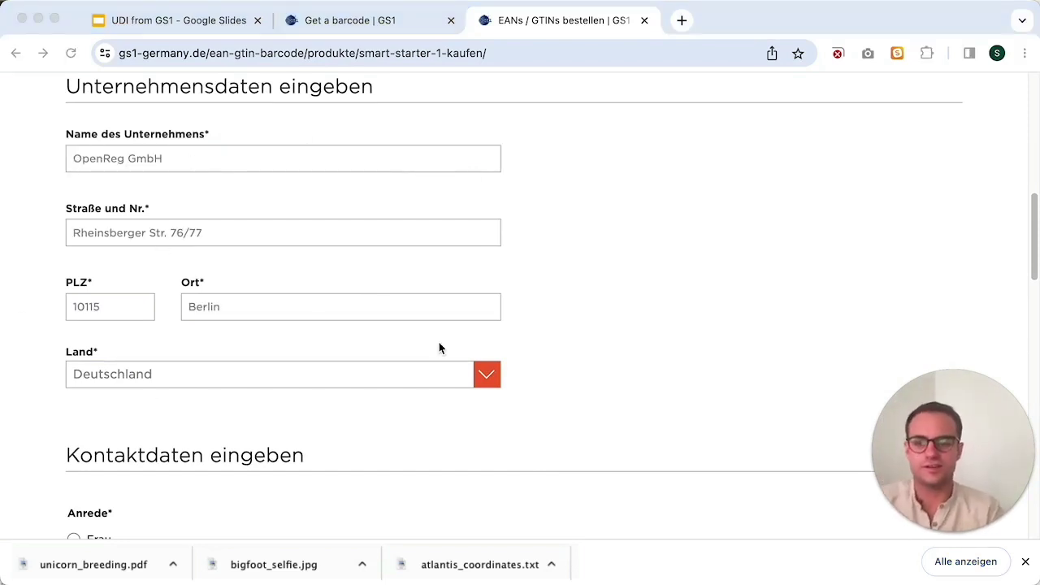
Step: Review the contact data fields and the consent for the free GEPIR and GS1 Registry database entries in the order form
scroll(631, 200, "down", 3)
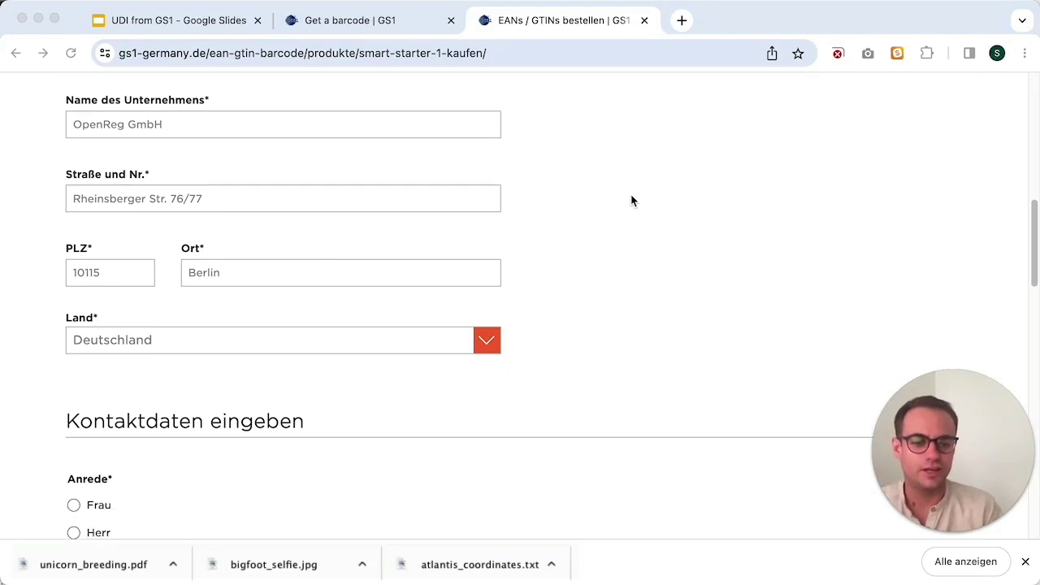
scroll(631, 200, "down", 3)
scroll(631, 201, "up", 1)
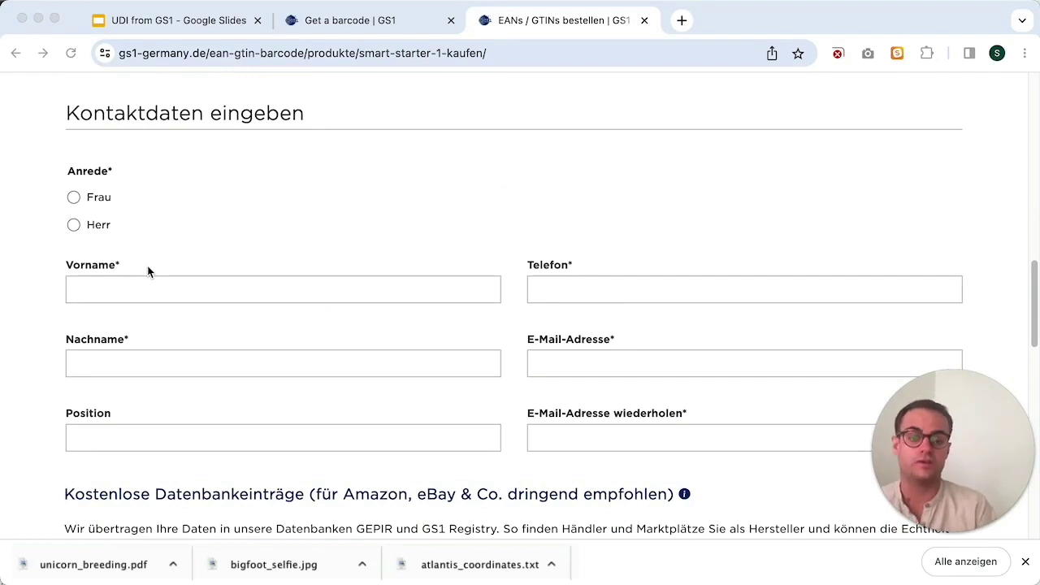
scroll(148, 271, "down", 1)
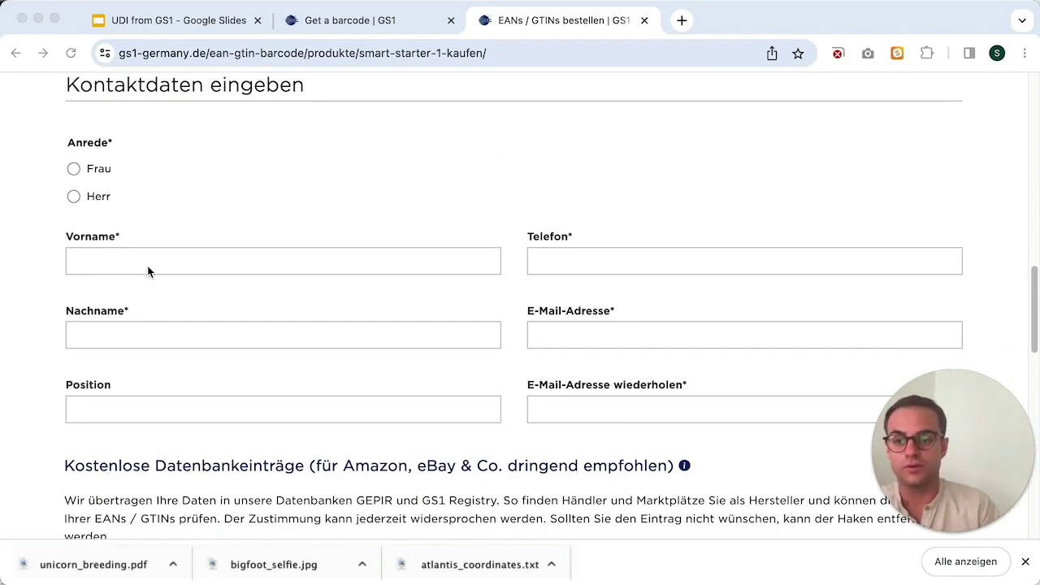
scroll(133, 221, "down", 2)
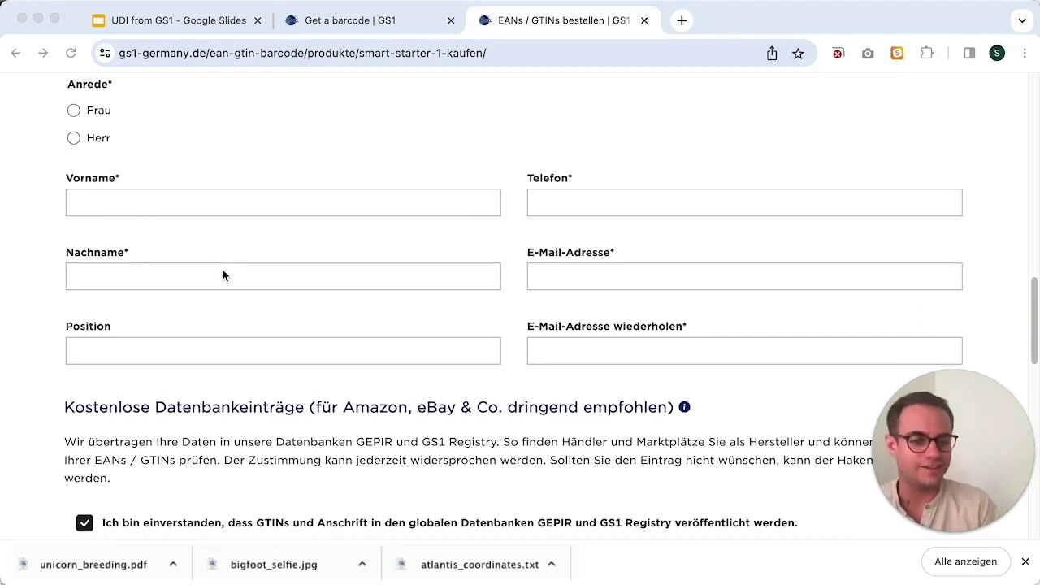
scroll(520, 325, "down", 8)
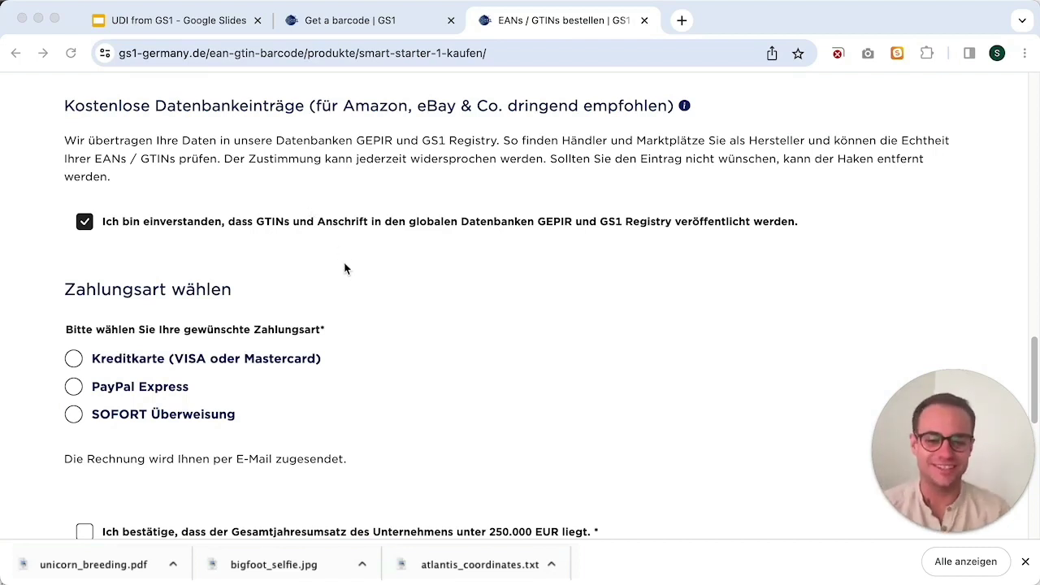
scroll(469, 209, "down", 1)
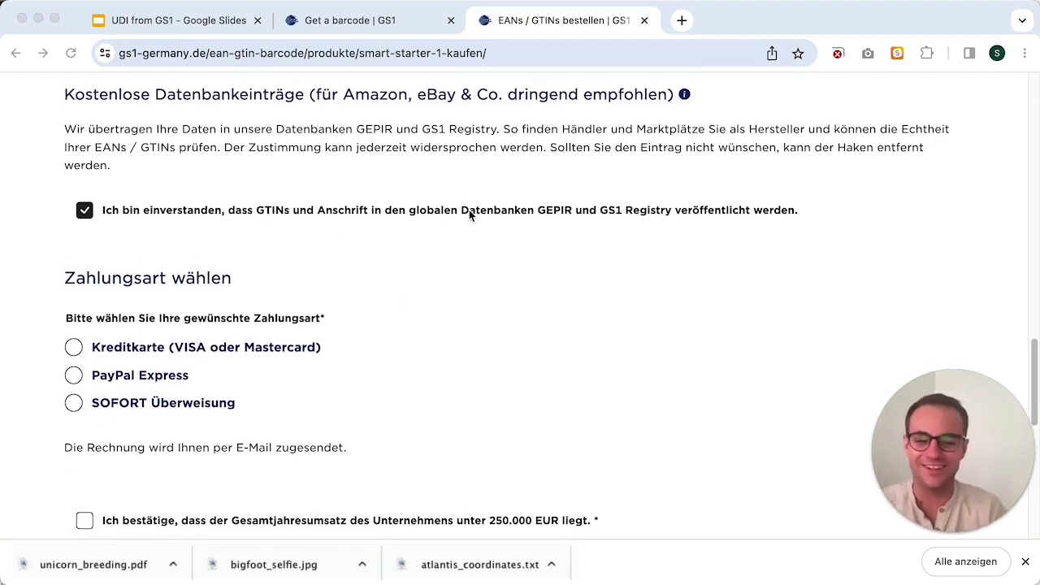
scroll(468, 209, "up", 1)
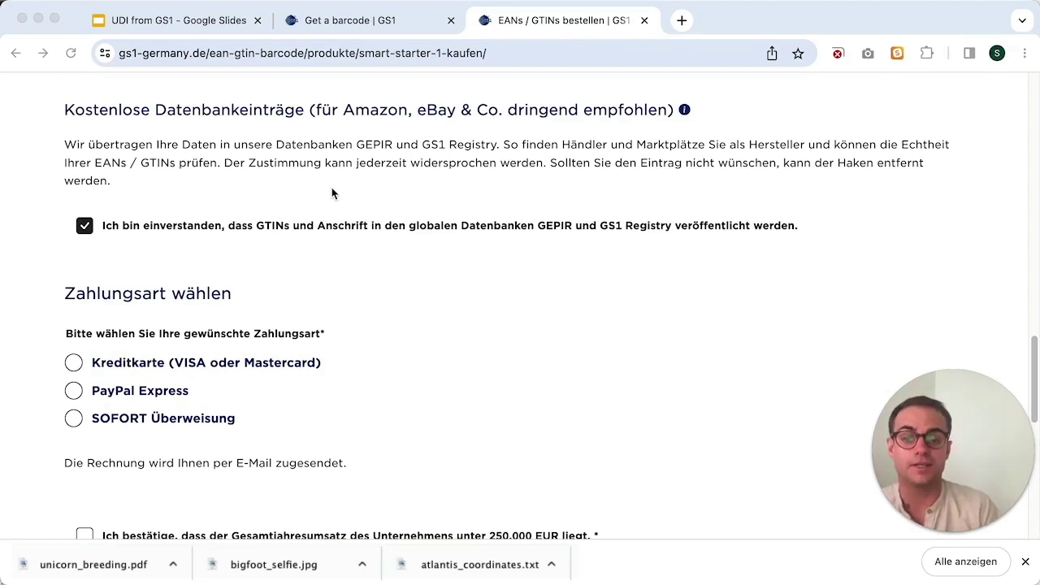
left_click(540, 231)
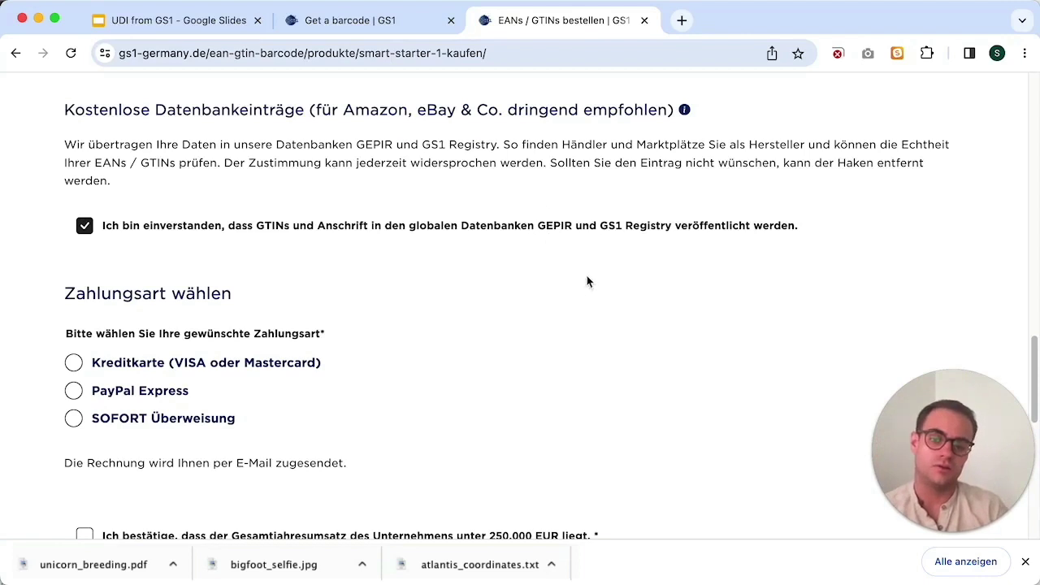
Step: Choose Kreditkarte (VISA oder Mastercard) as the payment method for the SmartStarter1 order
scroll(557, 274, "down", 2)
scroll(557, 274, "down", 2)
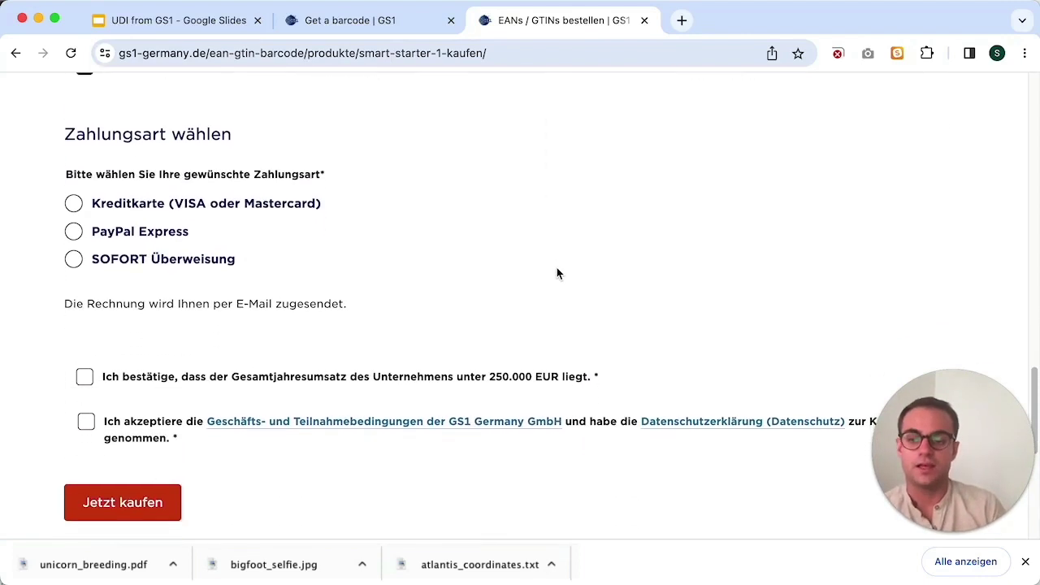
left_click(74, 204)
scroll(128, 288, "down", 2)
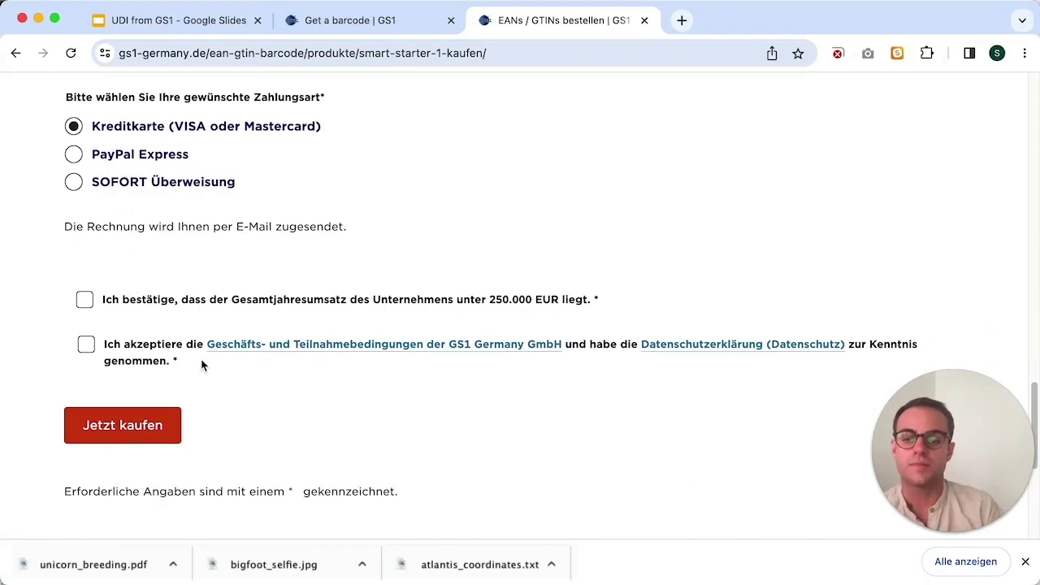
Step: Confirm annual revenue below 250.000 EUR, accept the GS1 Germany terms and privacy policy, and submit the purchase
left_click(85, 300)
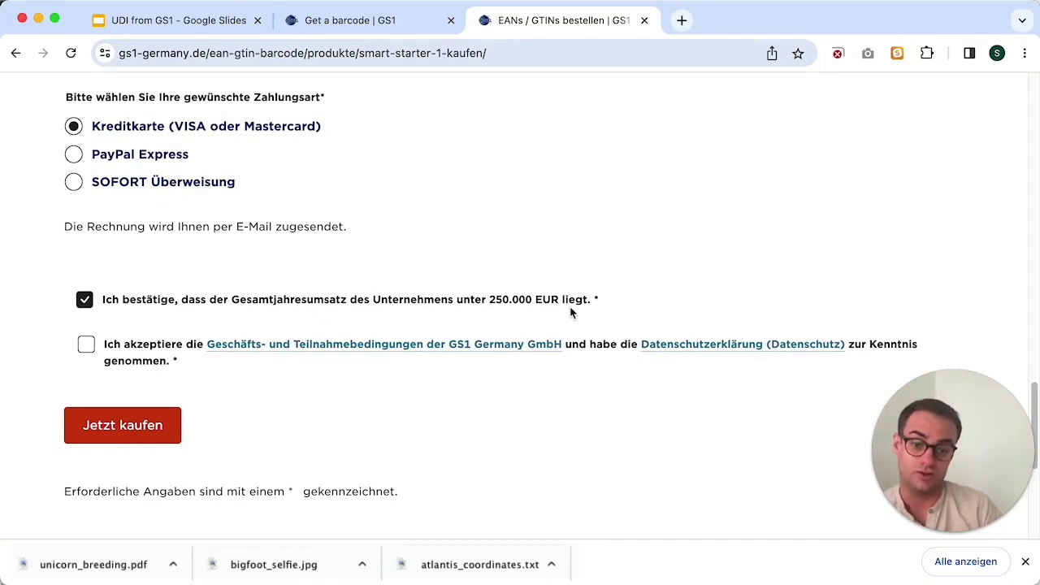
scroll(571, 313, "down", 1)
left_click(87, 303)
scroll(400, 355, "down", 1)
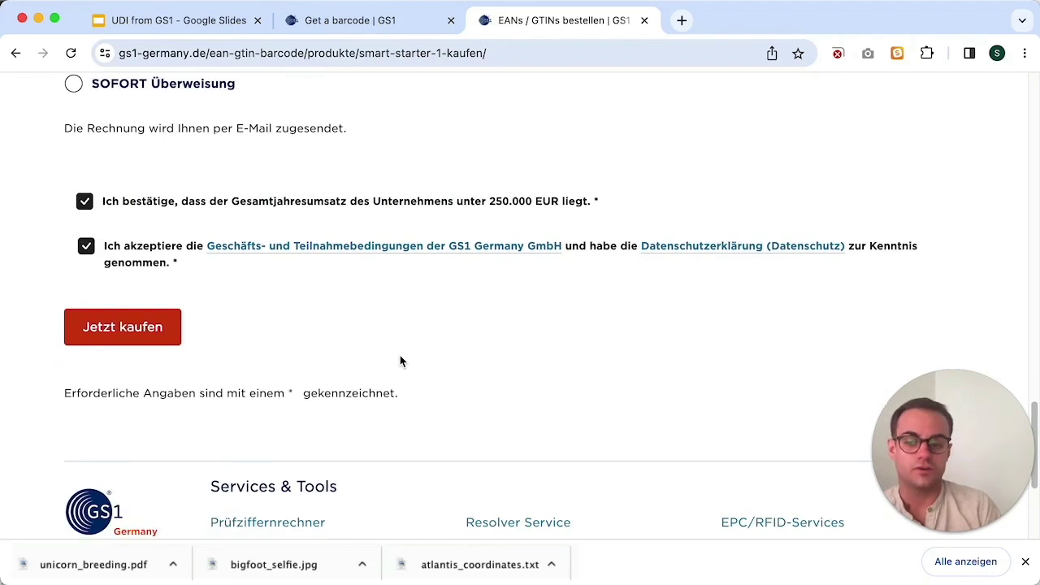
left_click(146, 338)
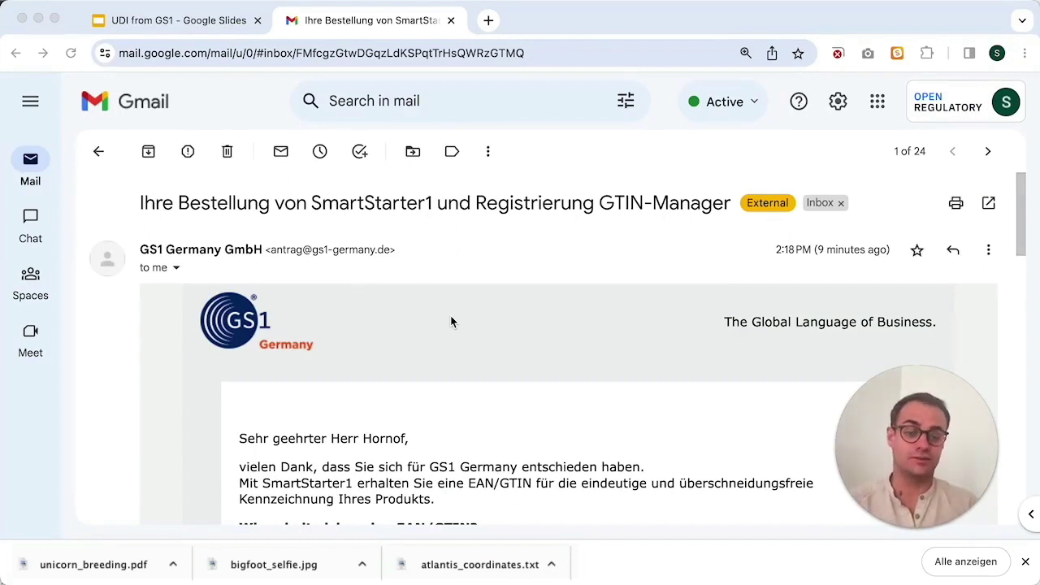
Step: Read the SmartStarter1 order e-mail in Gmail and open its registration page for the GTIN-Manager
scroll(452, 322, "down", 1)
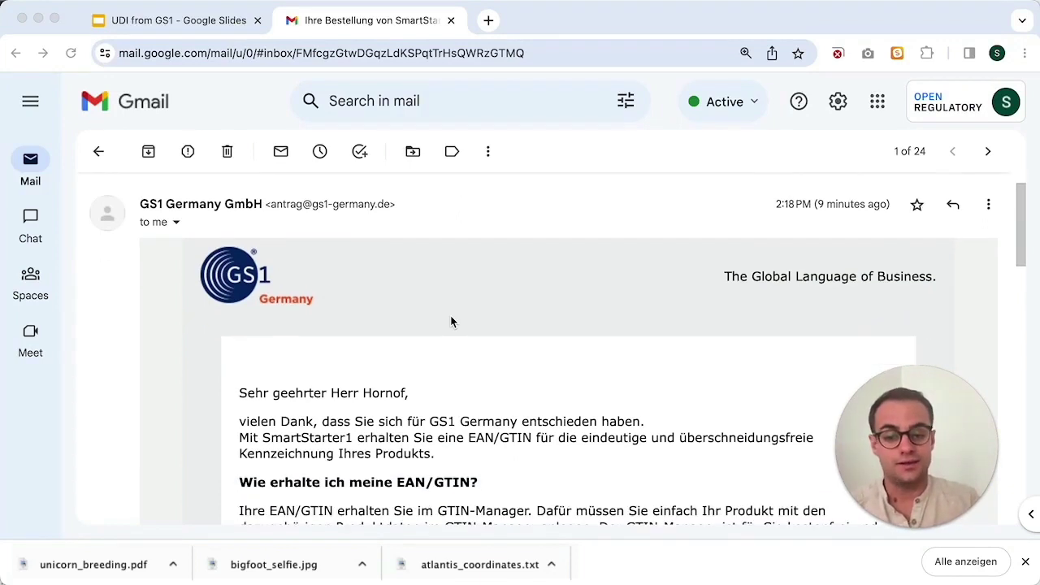
scroll(451, 322, "down", 5)
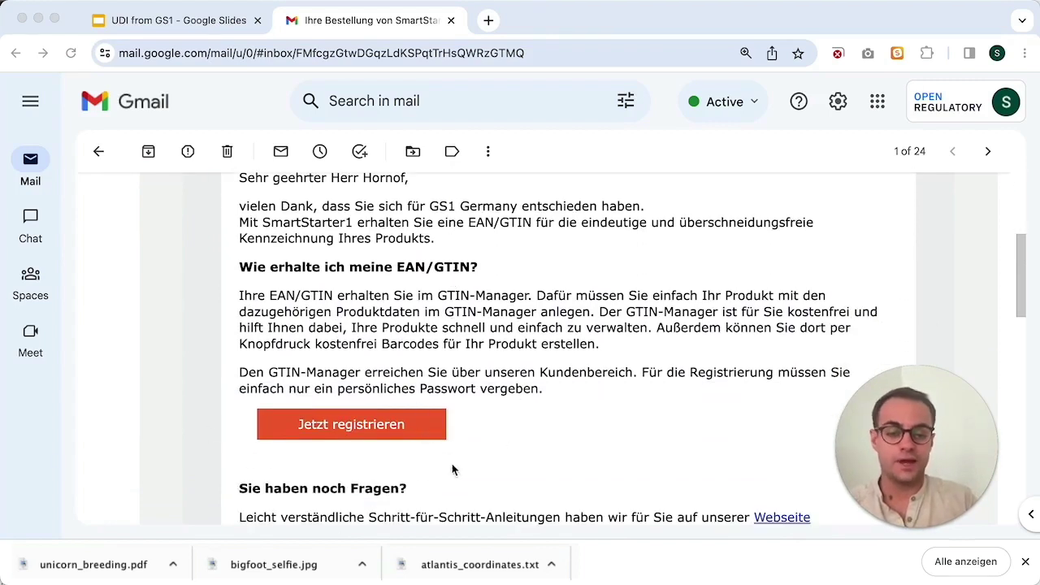
left_click(366, 427)
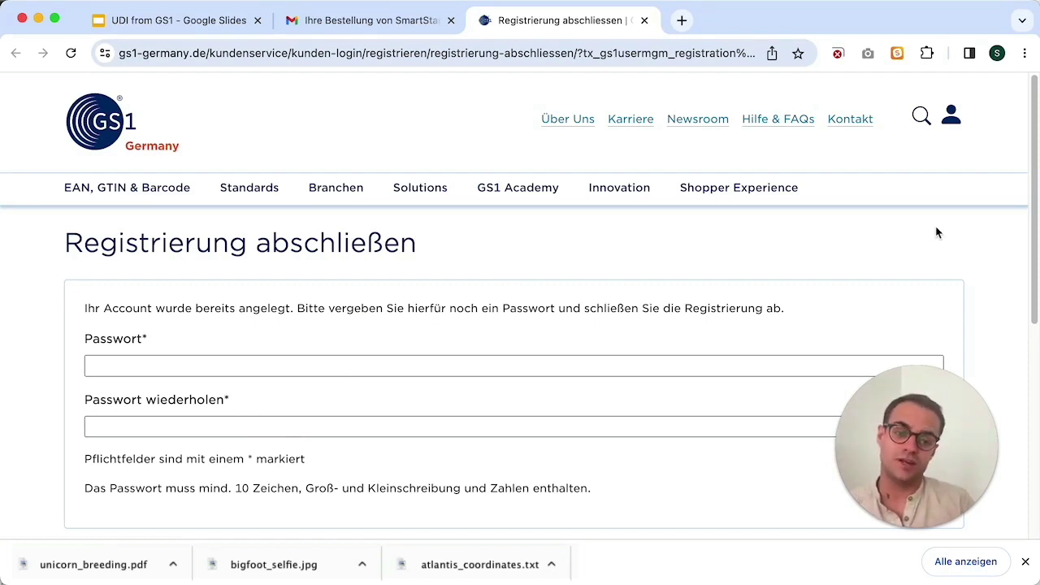
Step: Open the Kunden-Login form on the GS1 Germany site and look at its e-mail and password fields
left_click(954, 123)
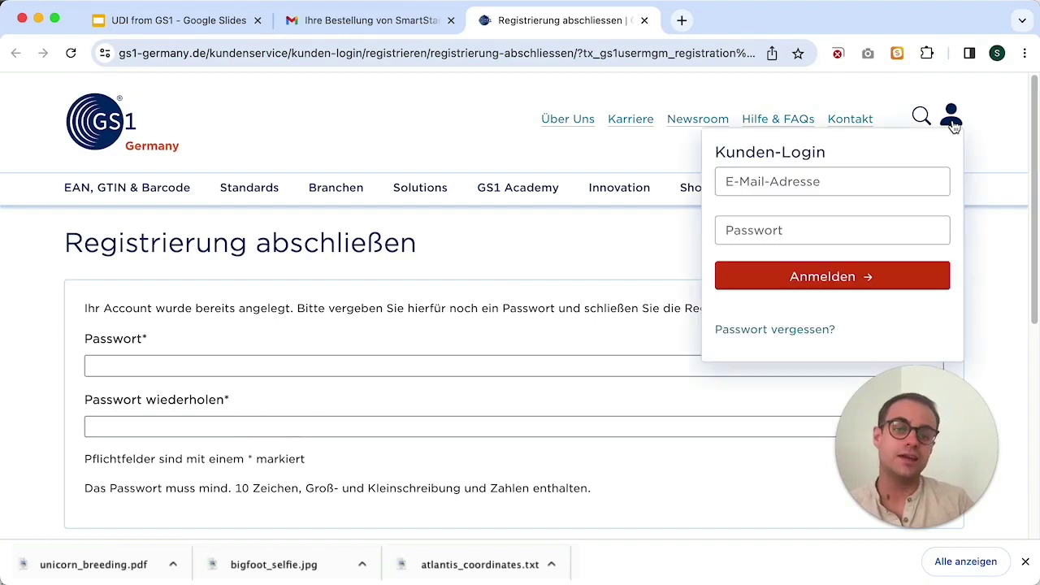
left_click(840, 181)
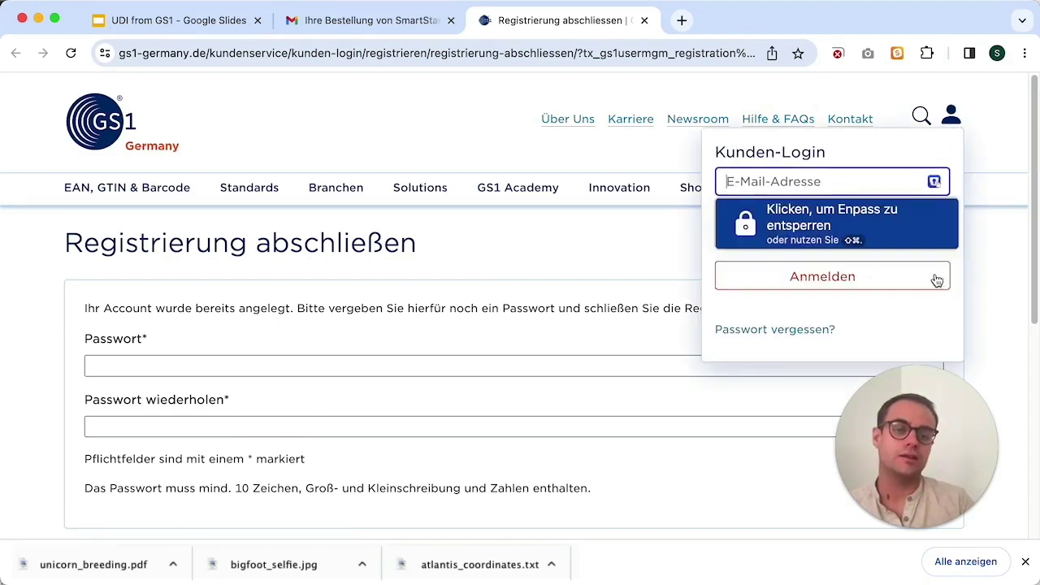
left_click(933, 302)
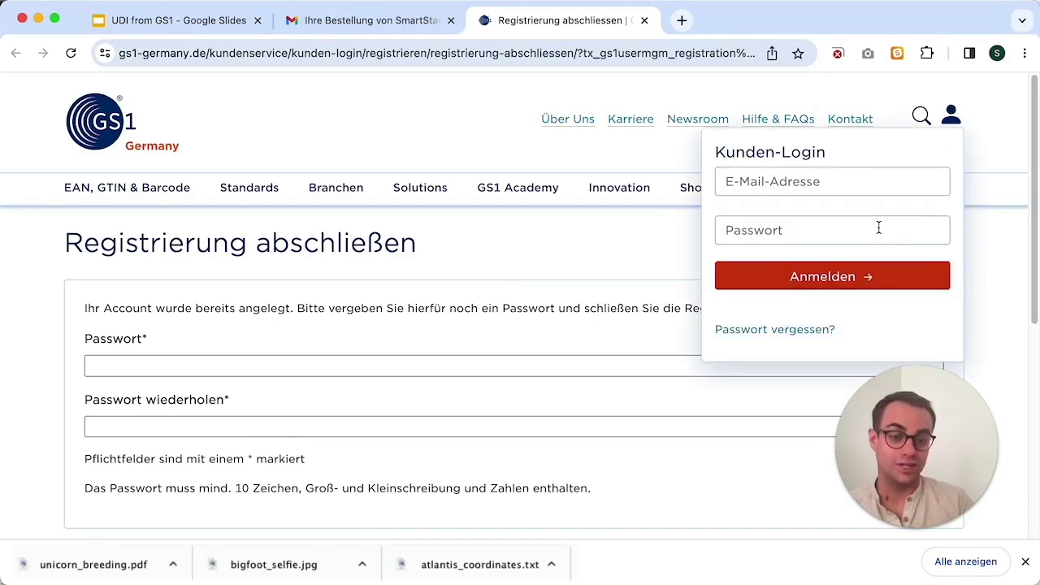